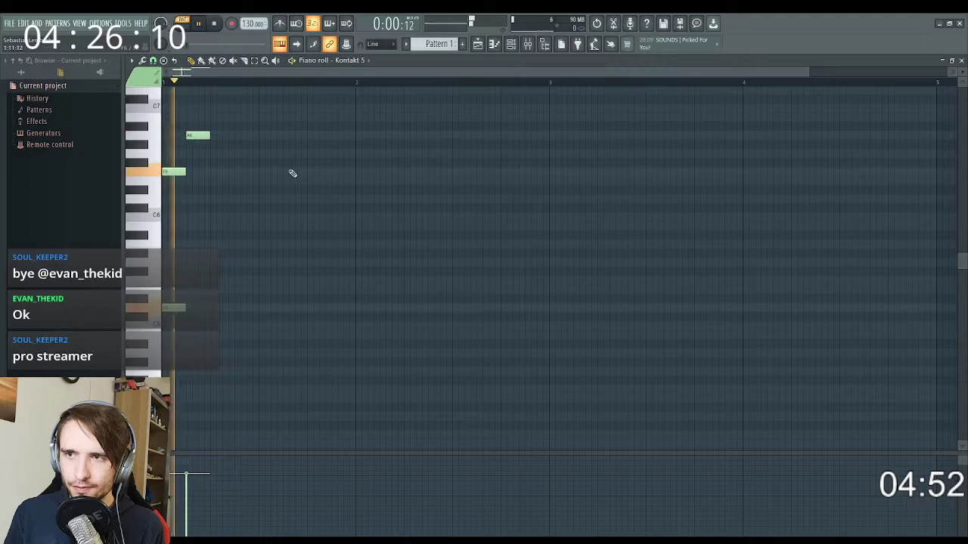
# Step: Add a C7 note after the A6 in bar 1, play the pattern back, and set the tempo to 129 BPM
pyautogui.scroll(1, 216, 117)
pyautogui.click(215, 127)
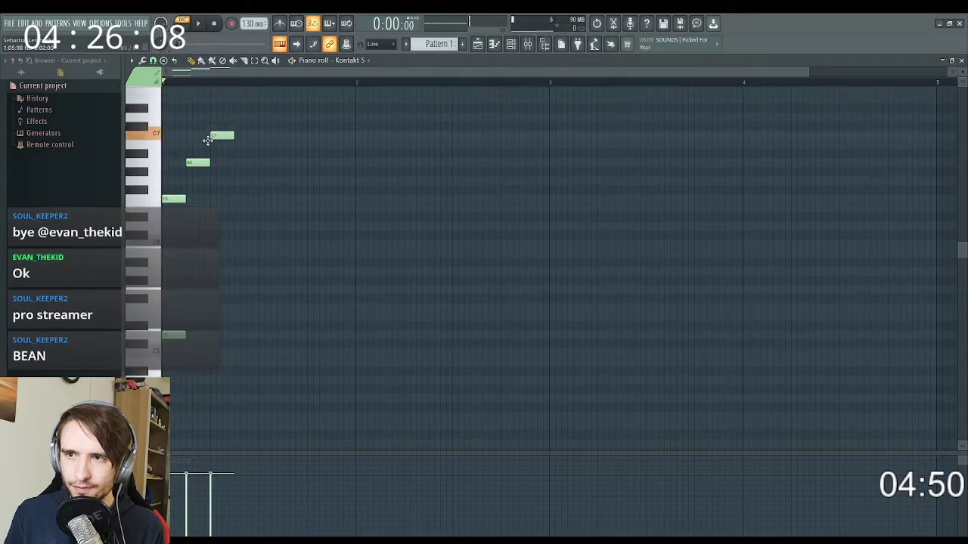
pyautogui.press('space')
pyautogui.press('space')
pyautogui.press('space')
pyautogui.press('space')
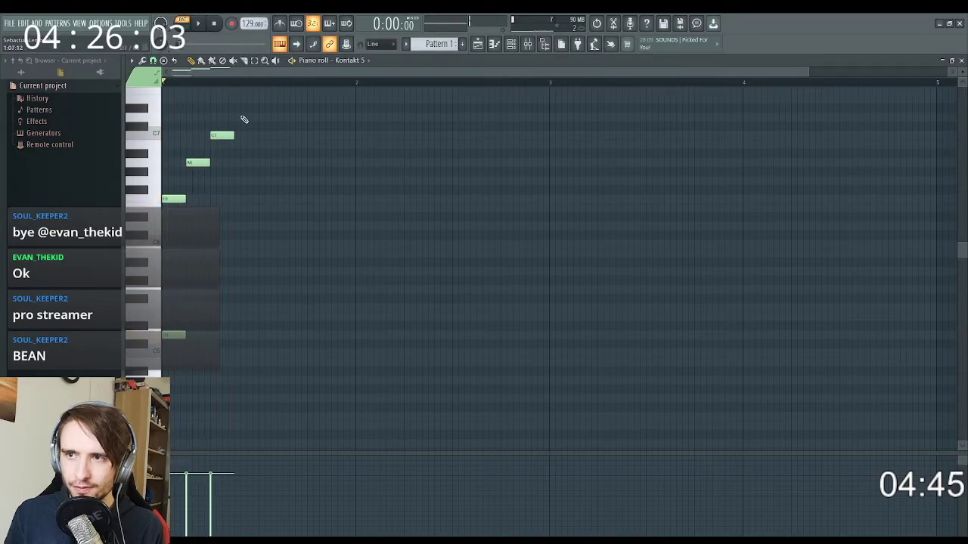
# Step: Extend bar 1's upper melody with F7, then A7, F7 and E7 after a short gap, checking it by playback
pyautogui.moveTo(236, 95); pyautogui.dragTo(239, 99)
pyautogui.press('space')
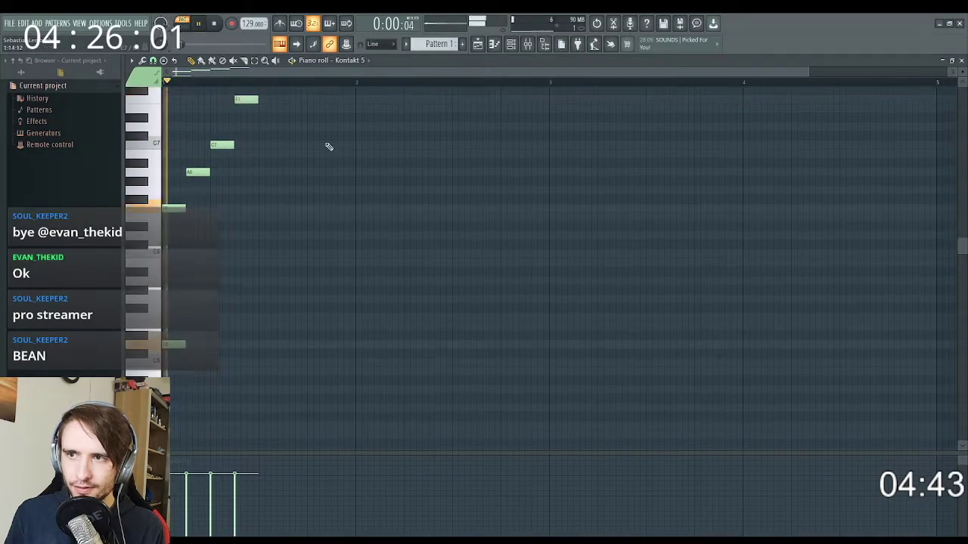
pyautogui.scroll(2, 261, 199)
pyautogui.press('space')
pyautogui.click(281, 116)
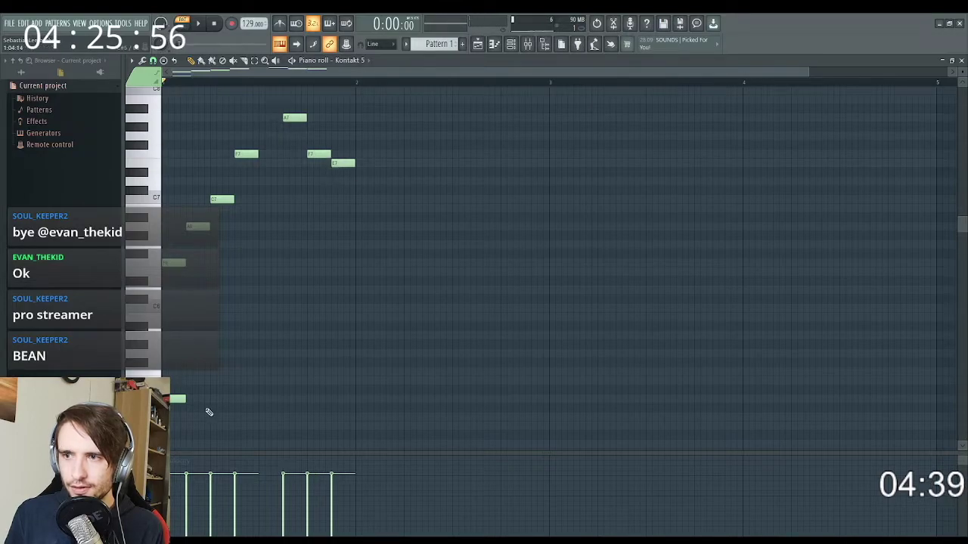
# Step: Add a lower line of F5, A5, C6, A5 and F5 beneath bar 1's melody, checking it by playback
pyautogui.scroll(-1, 208, 400)
pyautogui.press('space')
pyautogui.press('space')
pyautogui.press('space')
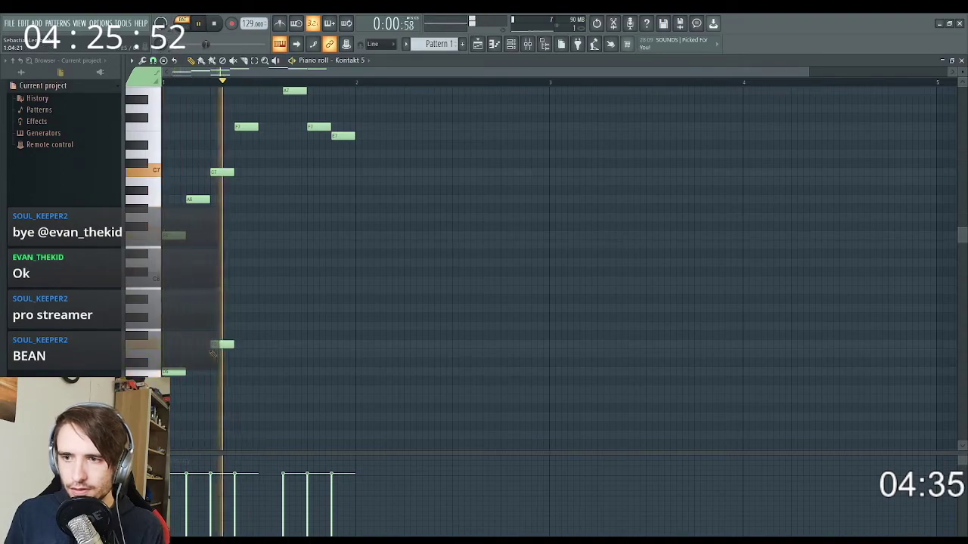
pyautogui.press('space')
pyautogui.moveTo(235, 315); pyautogui.dragTo(236, 307)
pyautogui.press('space')
pyautogui.press('space')
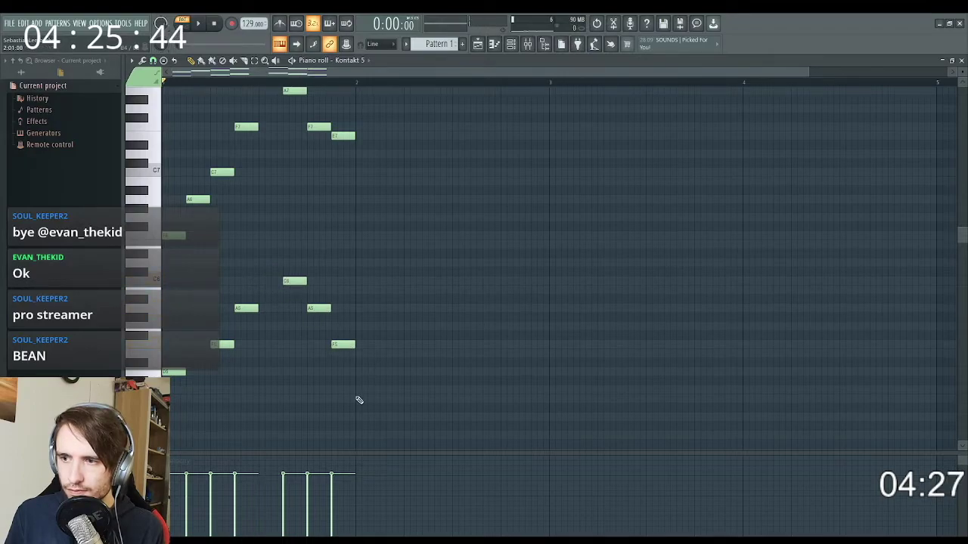
# Step: Duplicate bar 1's notes into bar 2 and lower the copied opening F6 to E6
pyautogui.rightClick(365, 380)
pyautogui.press('space')
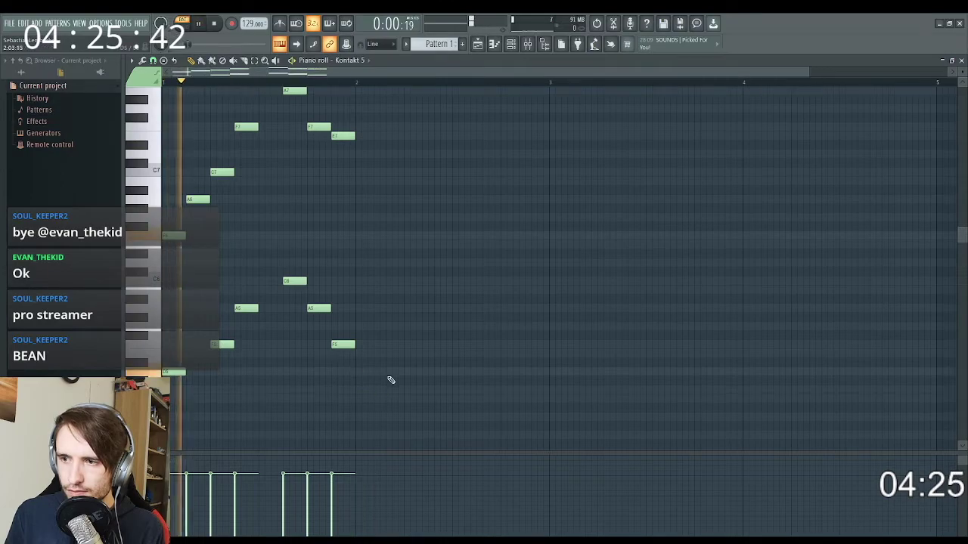
pyautogui.hotkey('ctrl', 'b')
pyautogui.hotkey('ctrl', 'd')
pyautogui.press('space')
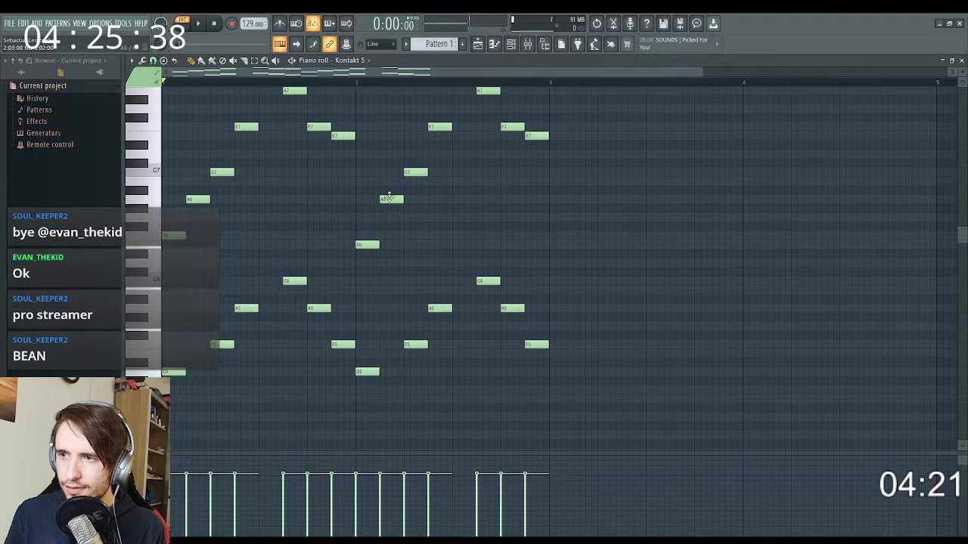
# Step: Raise bar 2's opening D5 to E5 and add an upper line of G6, F6, G6, A6, G6, C7 and A6
pyautogui.moveTo(365, 373); pyautogui.dragTo(367, 349)
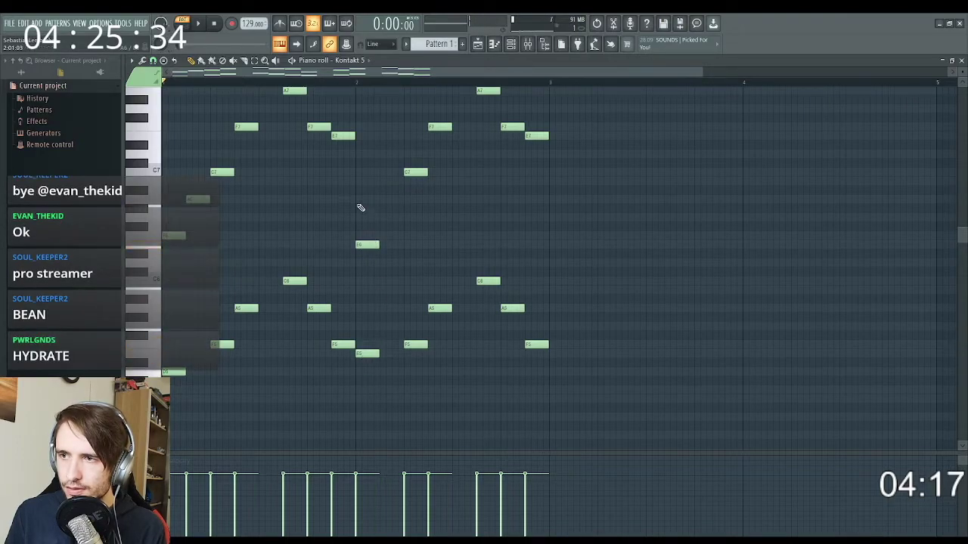
pyautogui.press('space')
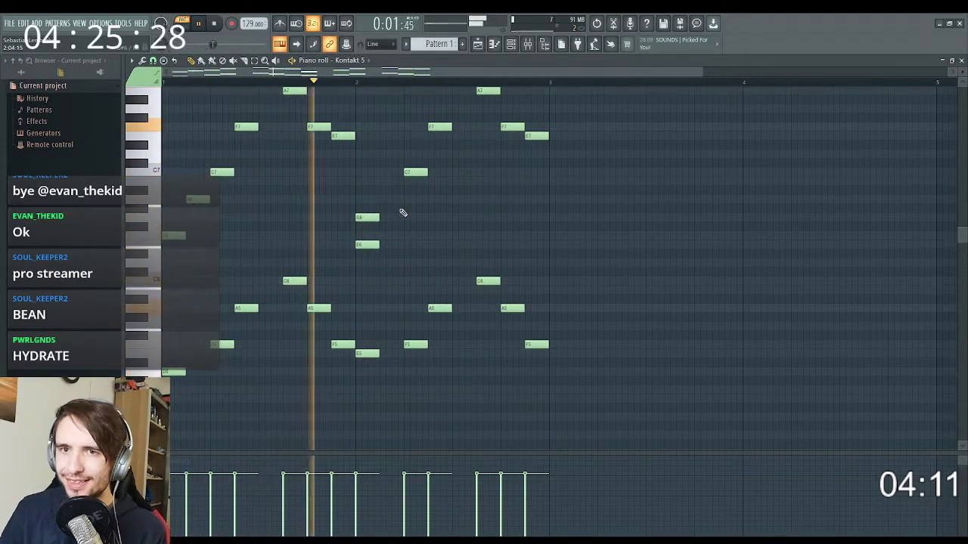
pyautogui.scroll(1, 457, 234)
pyautogui.scroll(2, 431, 238)
pyautogui.press('space')
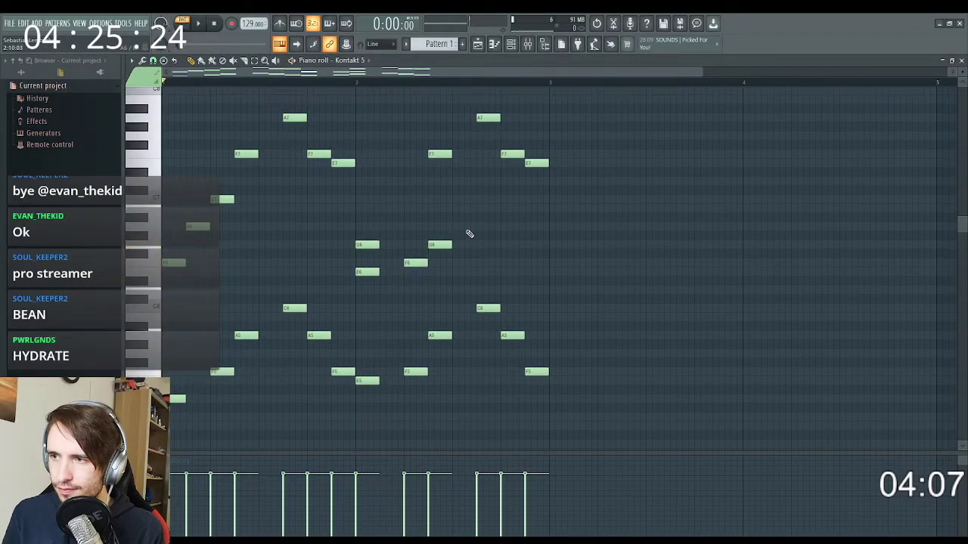
pyautogui.click(531, 226)
pyautogui.press('space')
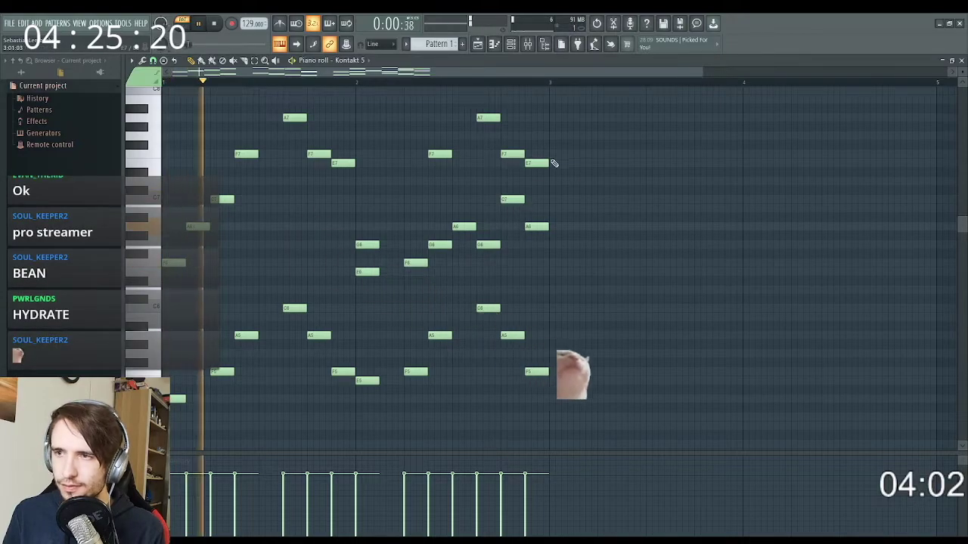
# Step: Delete the copied F7, A7, F7 and E7 from bar 2 and rework its lower line to A5, G5, C6, A5, G5 and F5
pyautogui.rightClick(539, 163)
pyautogui.rightClick(489, 117)
pyautogui.rightClick(440, 154)
pyautogui.rightClick(515, 154)
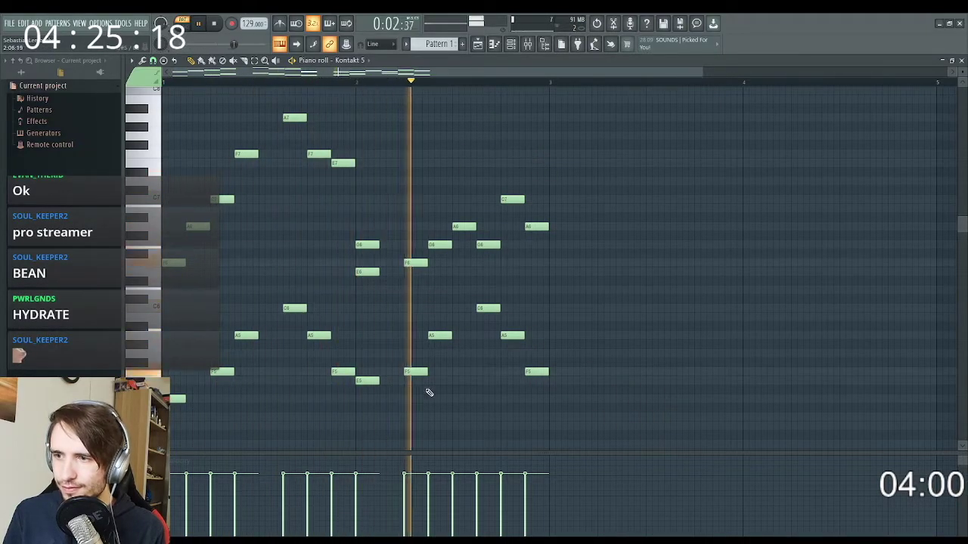
pyautogui.press('space')
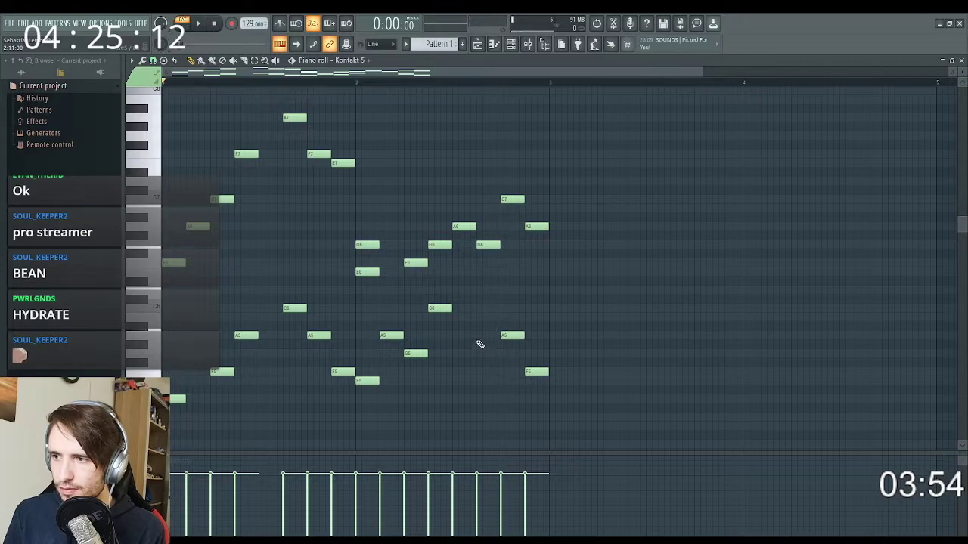
pyautogui.press('space')
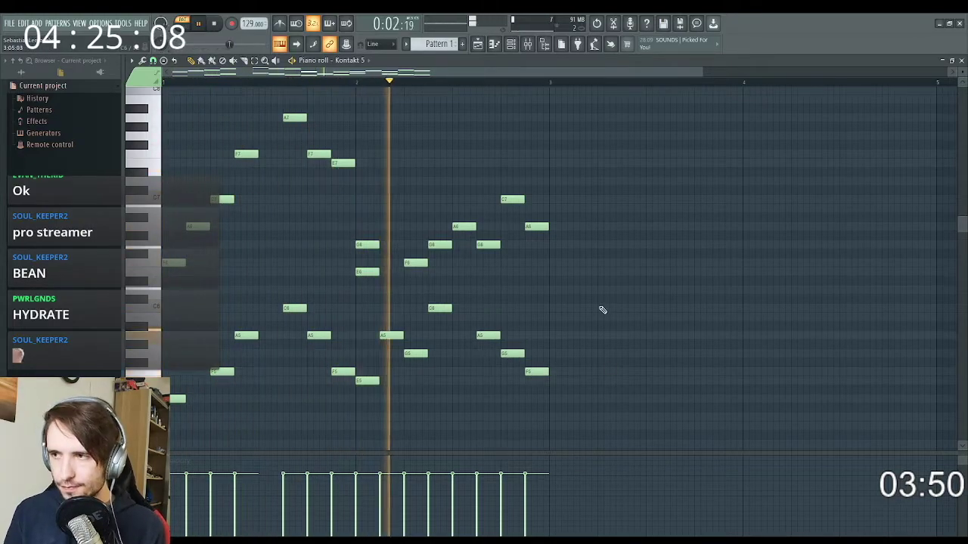
# Step: Duplicate the two-bar phrase into bars 3 and 4, deselect the copies, and listen to the result
pyautogui.hotkey('ctrl', 'b')
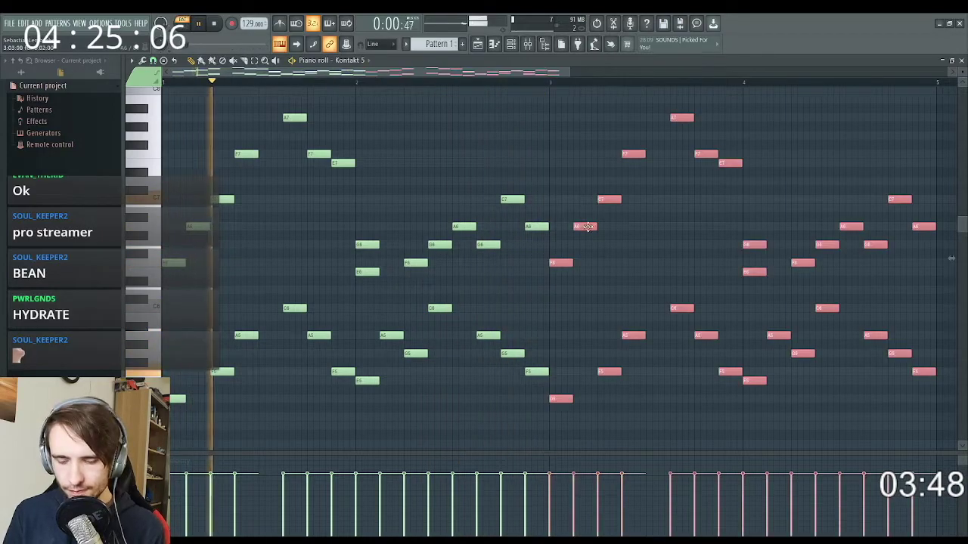
pyautogui.scroll(-3, 522, 171)
pyautogui.keyDown('ctrl'); pyautogui.click(496, 166); pyautogui.keyUp('ctrl')
pyautogui.scroll(1, 424, 189)
pyautogui.scroll(1, 415, 191)
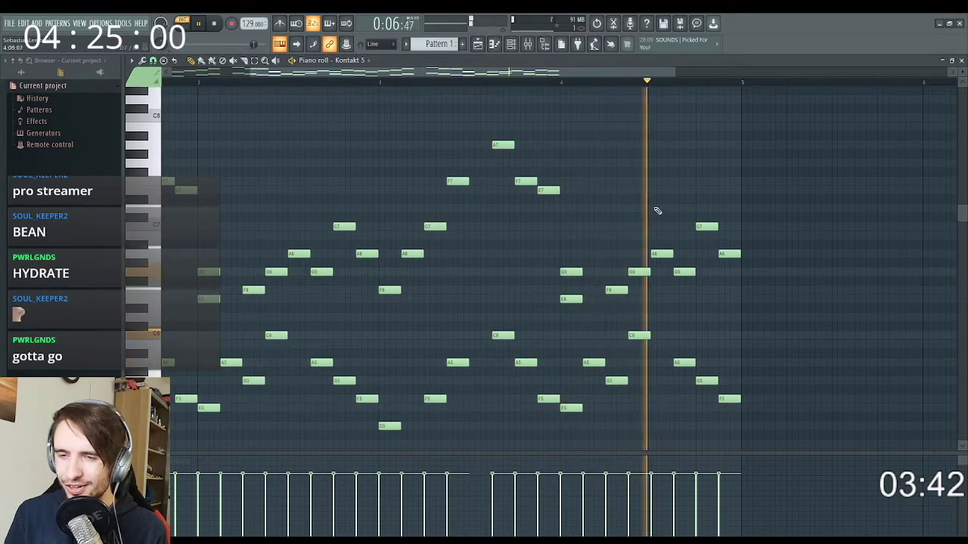
pyautogui.scroll(1, 657, 181)
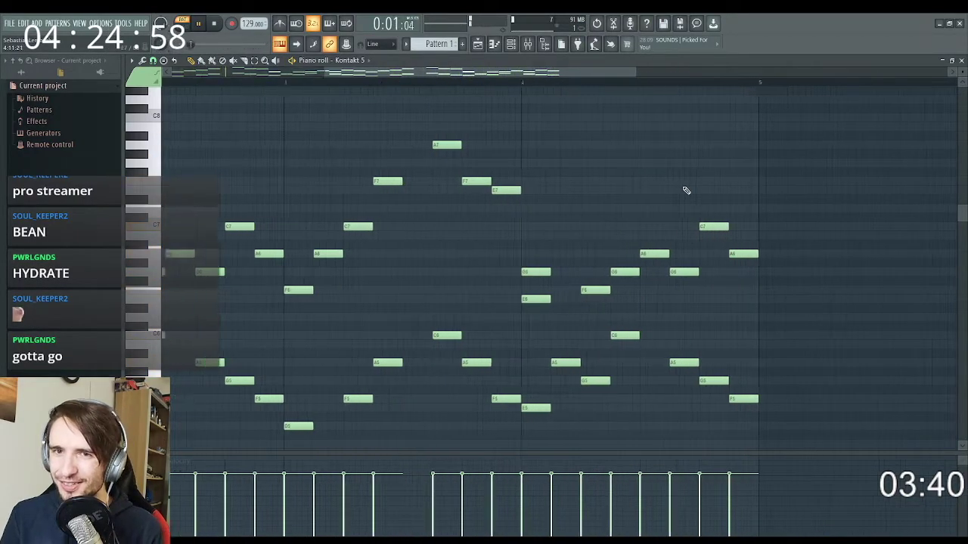
pyautogui.scroll(1, 515, 242)
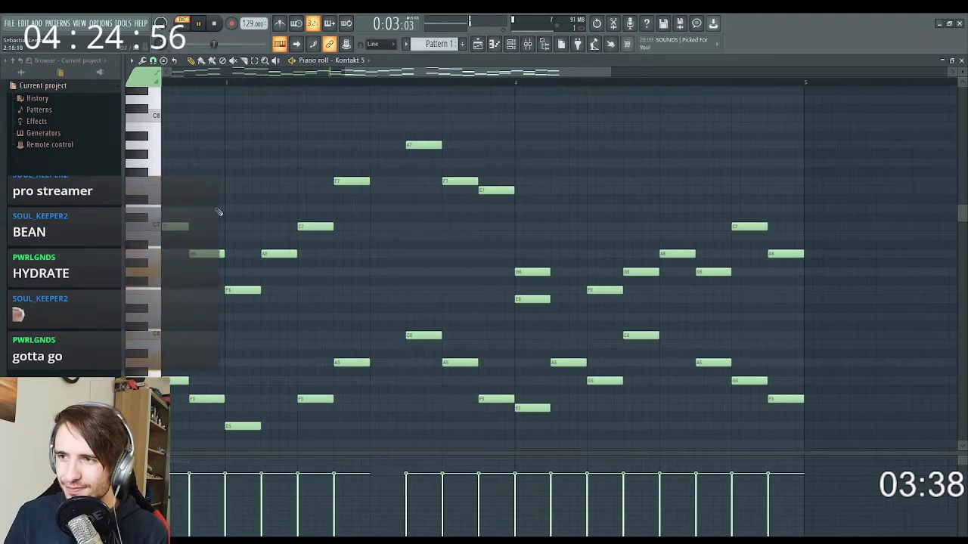
# Step: Rework the start of bar 4's upper melody to G7, E7, C7 and E7, removing the trial C8 note
pyautogui.press('space')
pyautogui.click(516, 134)
pyautogui.moveTo(515, 129)
pyautogui.mouseDown()
pyautogui.moveTo(527, 271)
pyautogui.moveTo(549, 123)
pyautogui.moveTo(513, 116)
pyautogui.mouseUp()
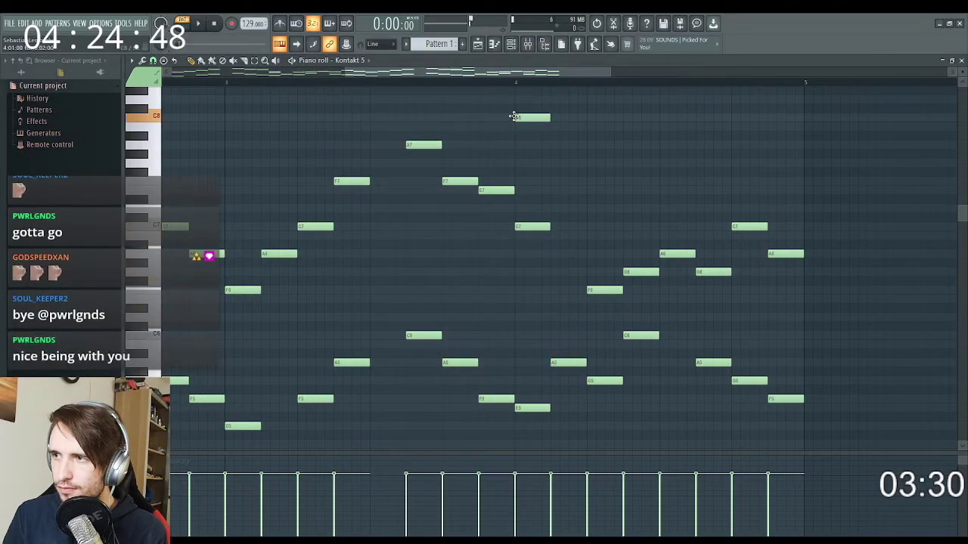
pyautogui.rightClick(541, 116)
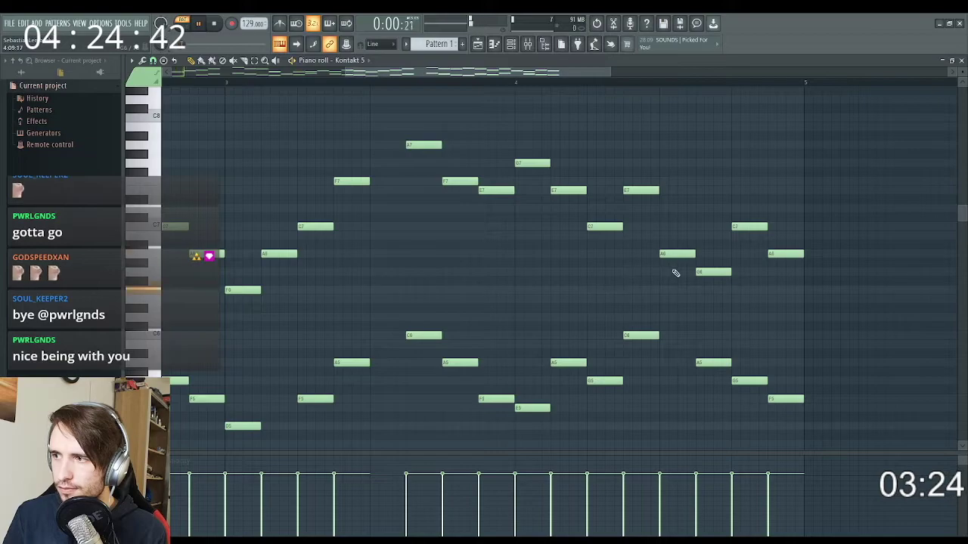
# Step: Play back the pattern and add G6, F6 and E6 harmony notes beneath the first three melody notes of bar 4
pyautogui.scroll(-3, 441, 205)
pyautogui.press('space')
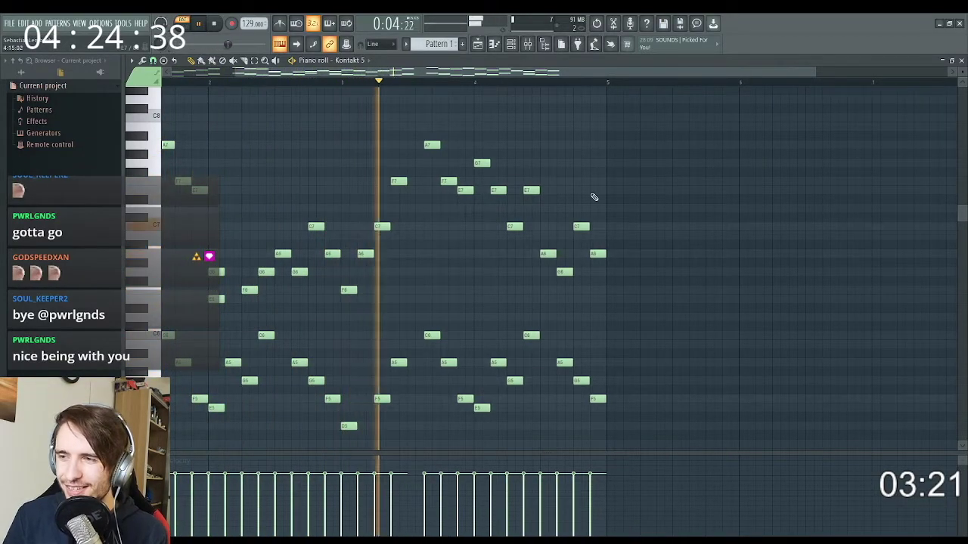
pyautogui.scroll(2, 579, 191)
pyautogui.press('space')
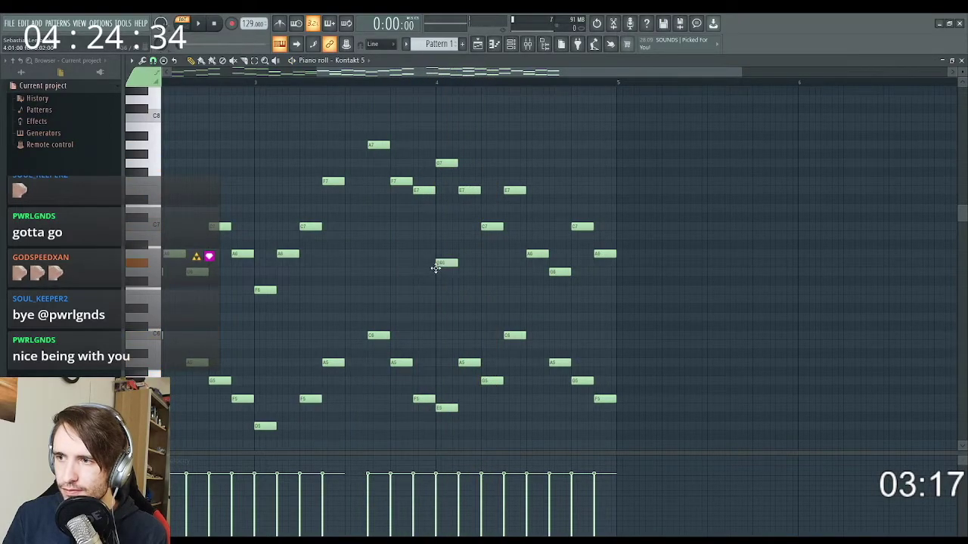
pyautogui.click(462, 292)
pyautogui.click(483, 300)
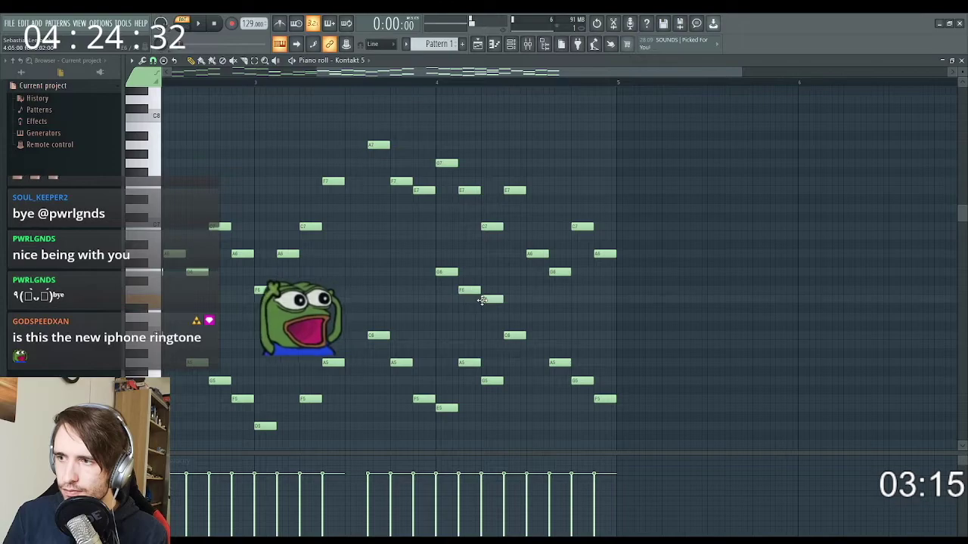
# Step: Remove the misplaced G6 in bar 4, add an A6 beneath the second E7, and play the whole pattern back
pyautogui.press('space')
pyautogui.press('space')
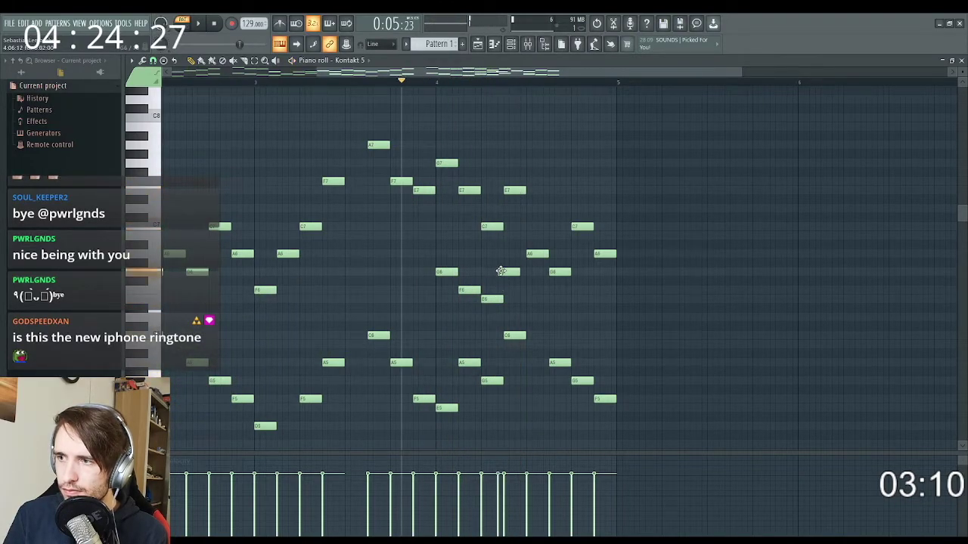
pyautogui.rightClick(501, 272)
pyautogui.moveTo(504, 245); pyautogui.dragTo(505, 254)
pyautogui.press('space')
pyautogui.scroll(2, 565, 226)
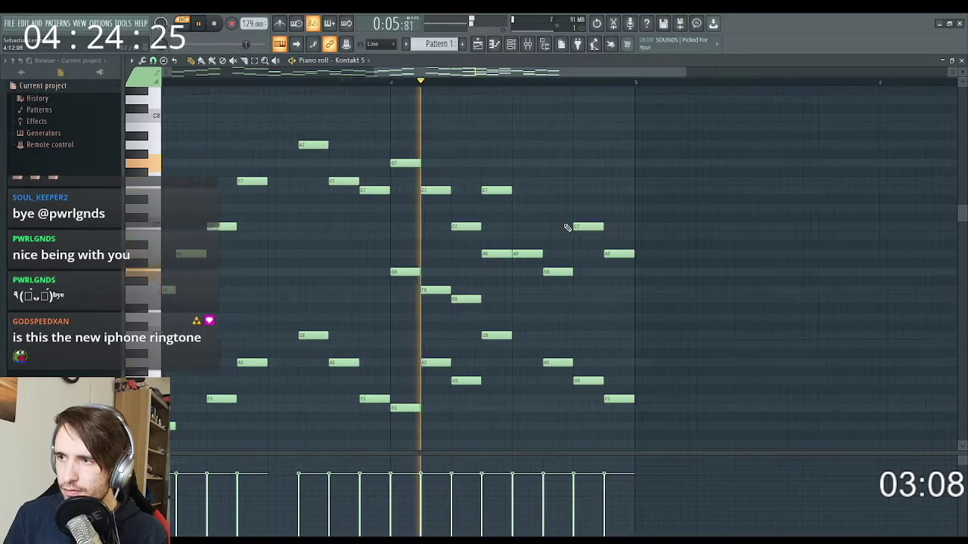
pyautogui.scroll(-3, 530, 230)
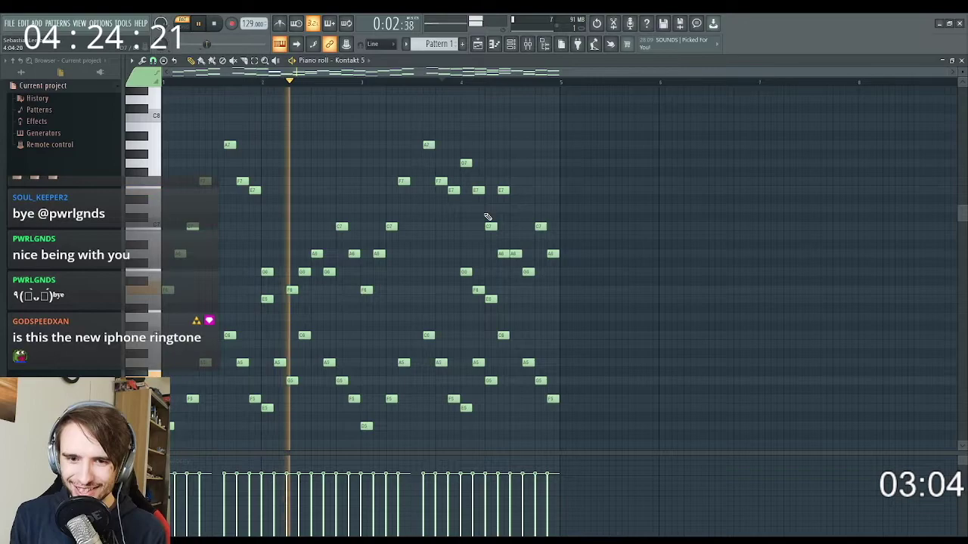
pyautogui.scroll(-1, 598, 195)
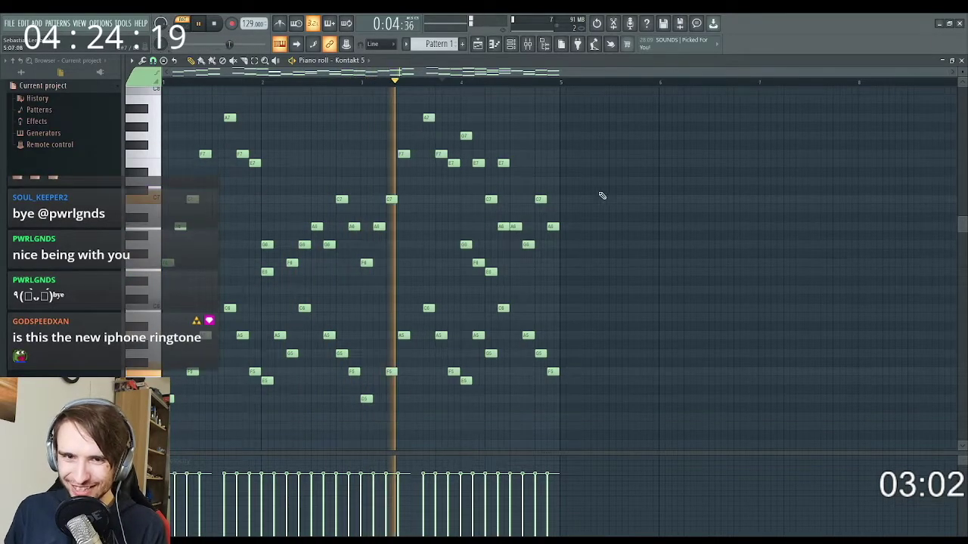
pyautogui.scroll(2, 584, 176)
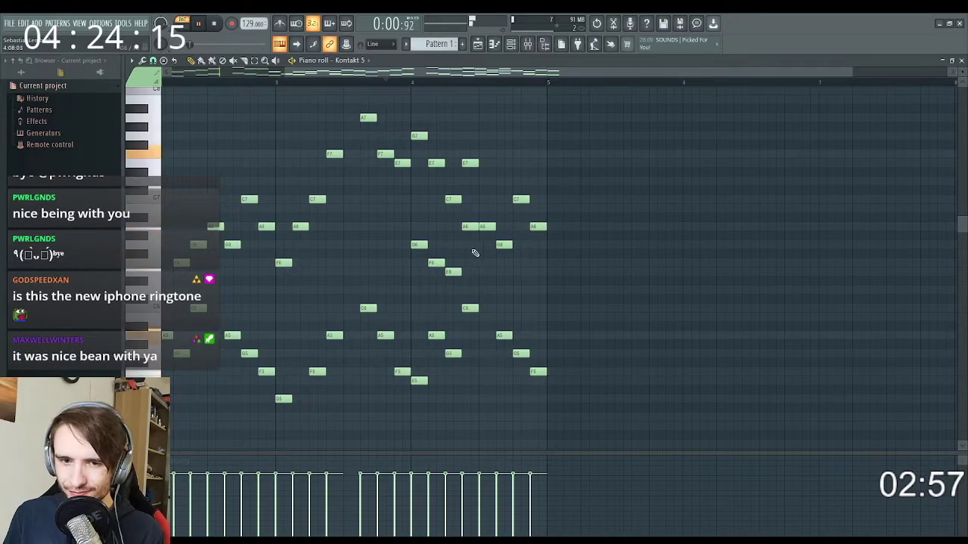
pyautogui.scroll(-2, 475, 252)
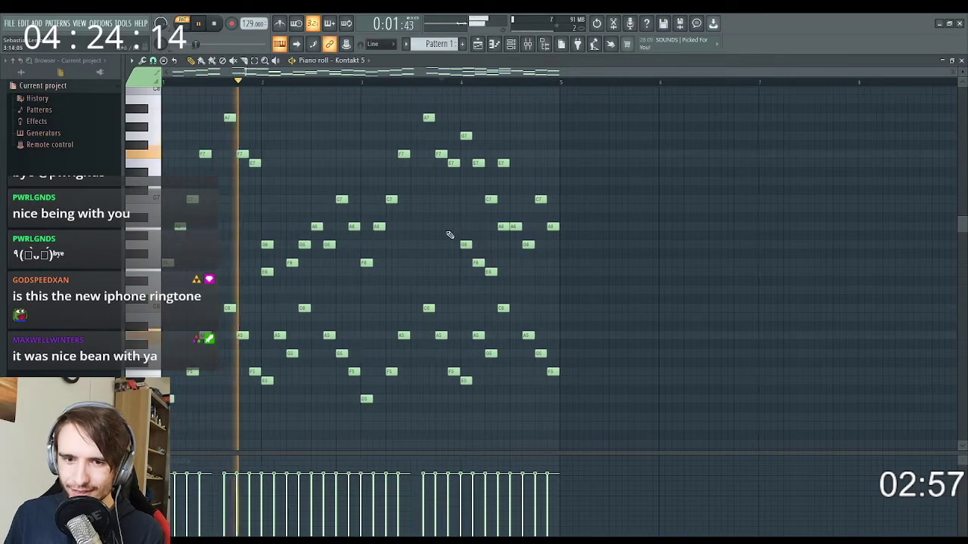
# Step: Close the piano roll, add a second Kontakt 5 instrument, and show the Kontakt Factory Library's instruments
pyautogui.click(961, 60)
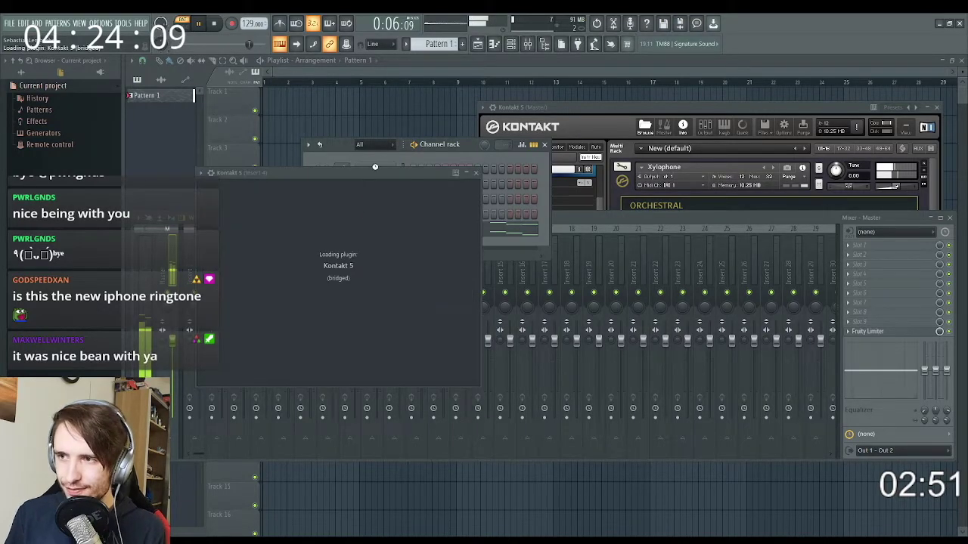
pyautogui.moveTo(349, 175); pyautogui.dragTo(642, 175)
pyautogui.click(558, 273)
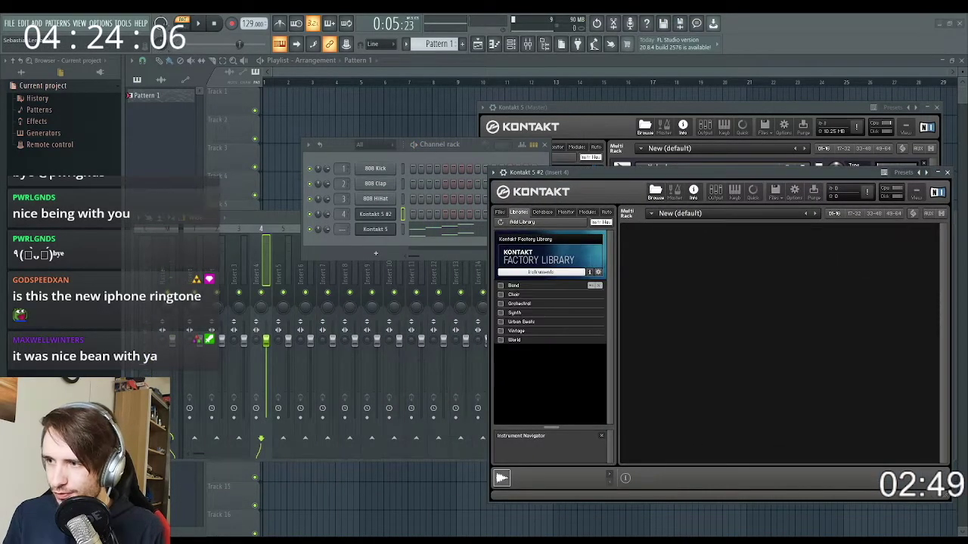
# Step: Load the Wave Bells instrument from the Synth category's Mallet folder
pyautogui.doubleClick(536, 313)
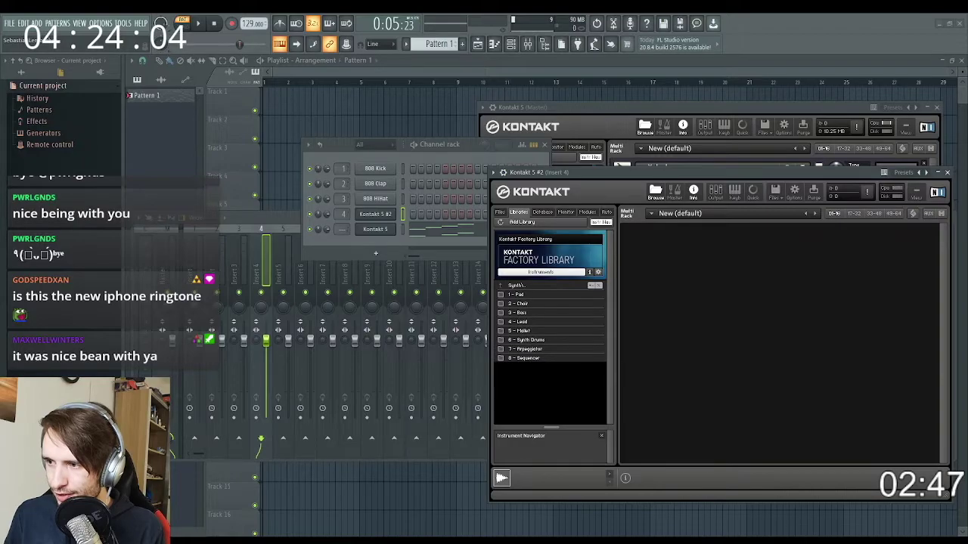
pyautogui.doubleClick(522, 332)
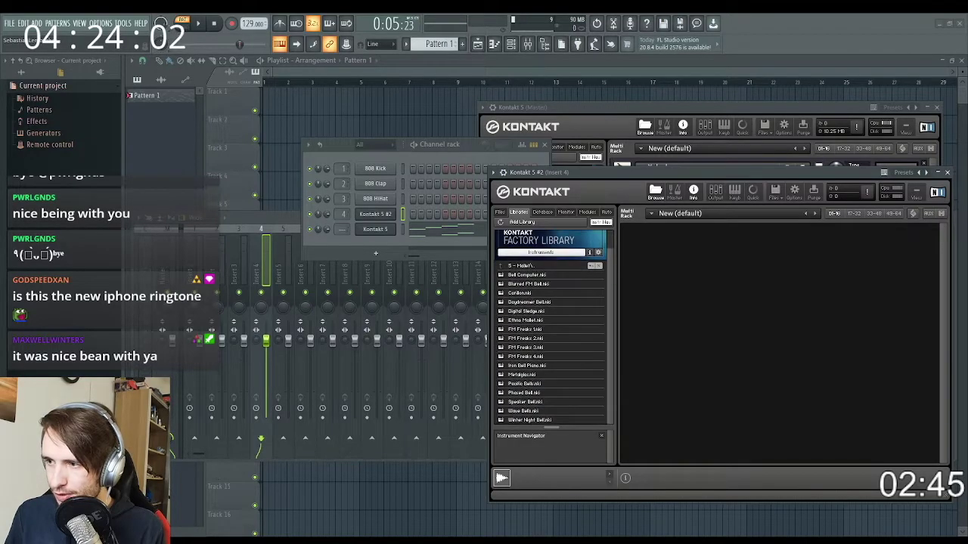
pyautogui.doubleClick(521, 411)
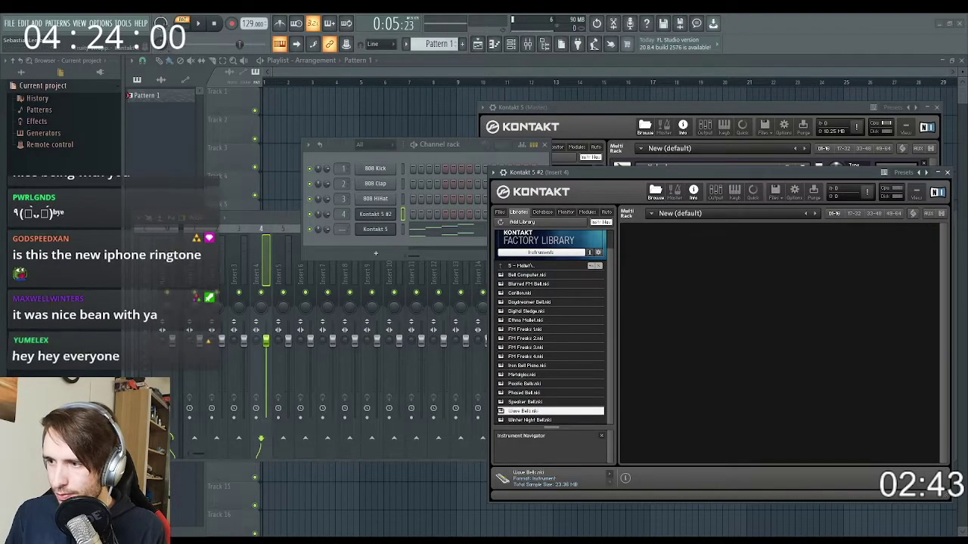
# Step: Open the piano roll of the second Kontakt instrument and add quarter-length A6 and D7 notes in bar 1
pyautogui.rightClick(374, 216)
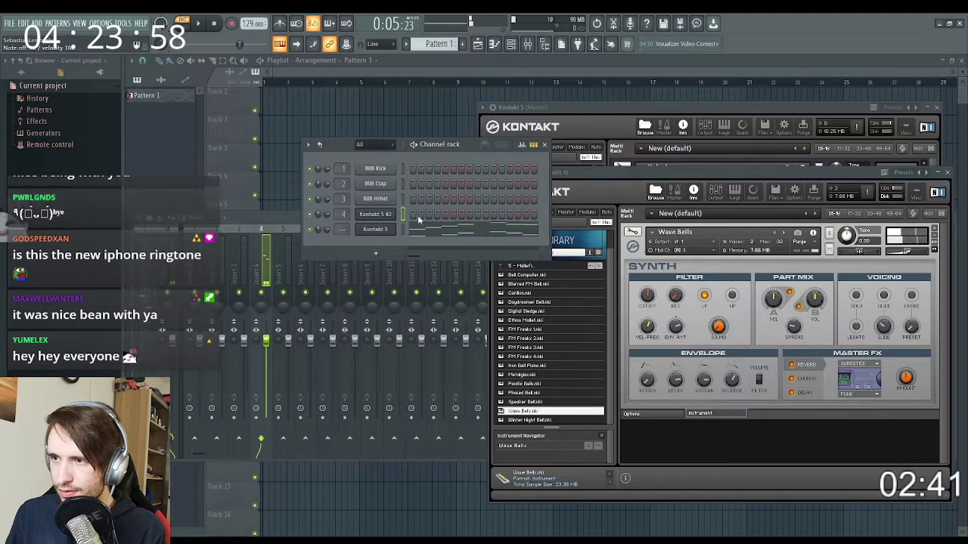
pyautogui.click(419, 220)
pyautogui.scroll(-3, 291, 295)
pyautogui.press('space')
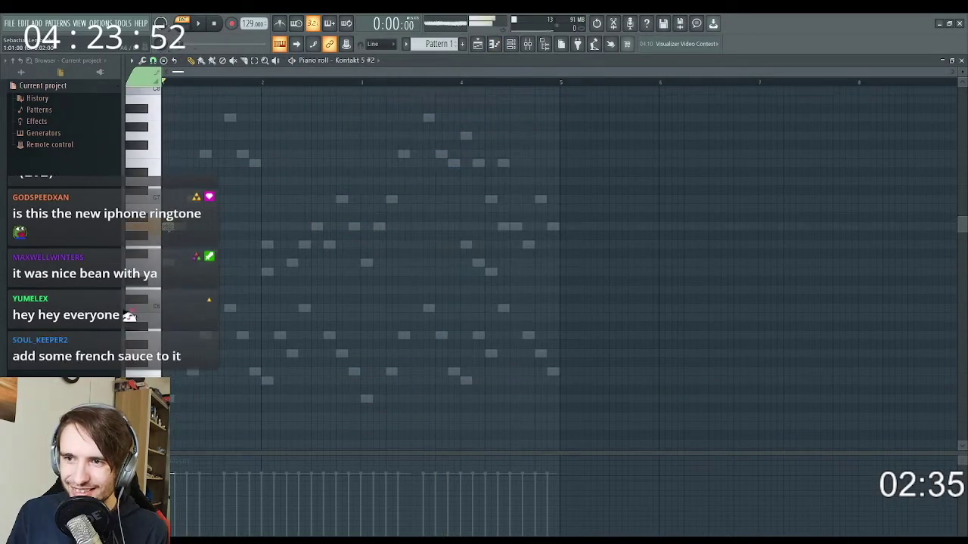
pyautogui.press('space')
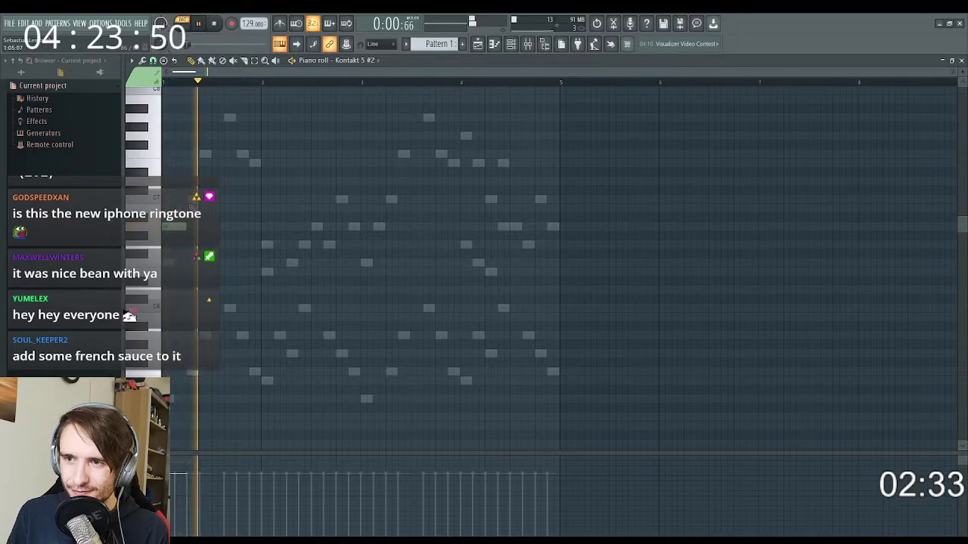
pyautogui.press('space')
pyautogui.moveTo(197, 181); pyautogui.dragTo(212, 182)
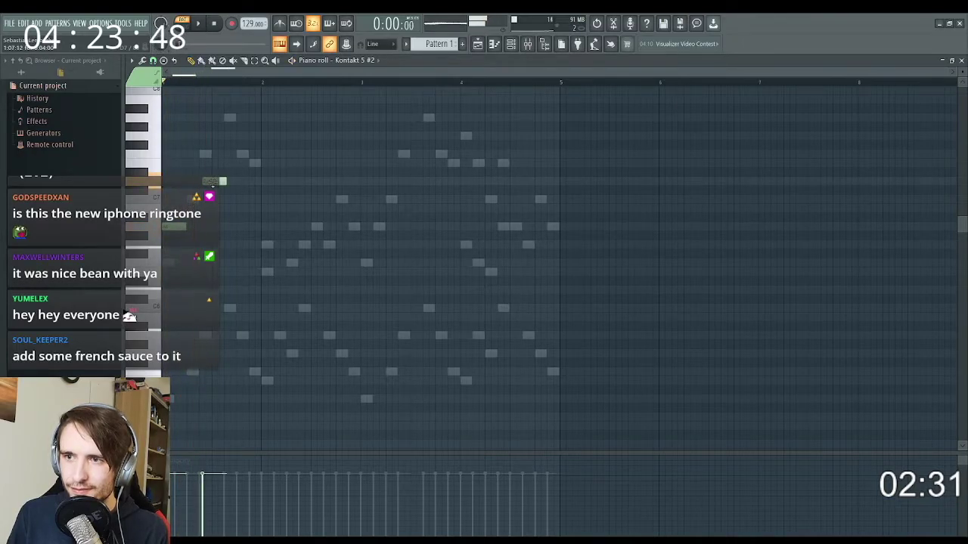
# Step: Continue the bell line with C7 at the end of bar 1, and E6, G6, C7 and G6 in bar 2
pyautogui.press('space')
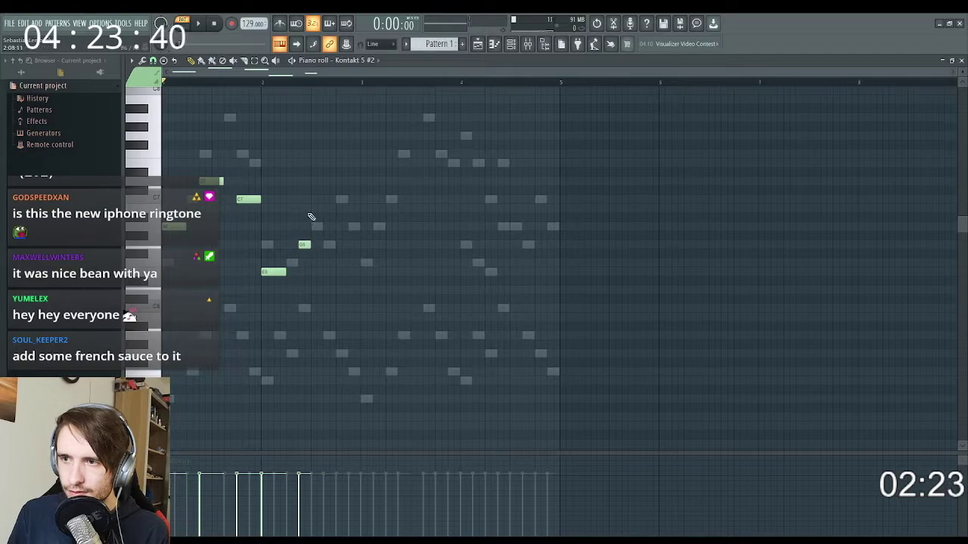
pyautogui.press('space')
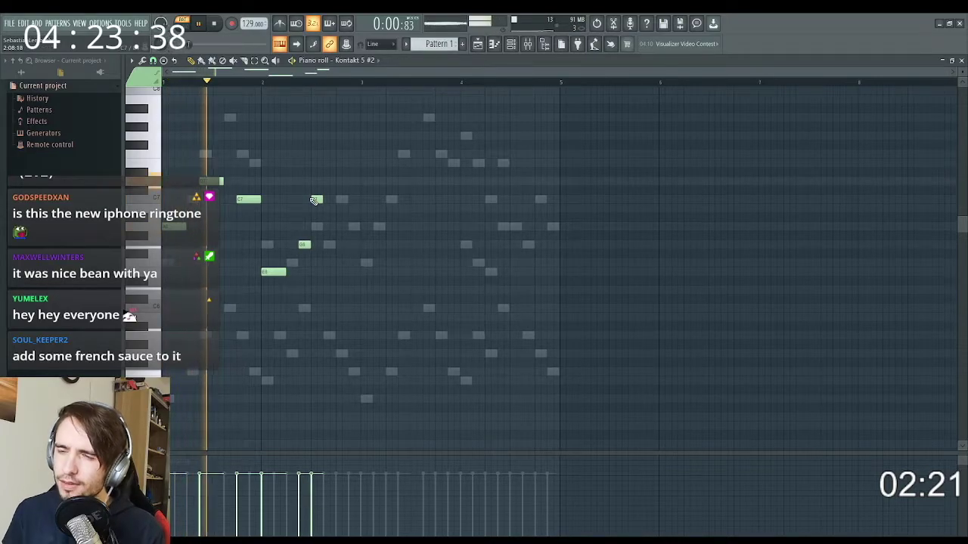
pyautogui.scroll(1, 415, 227)
pyautogui.press('space')
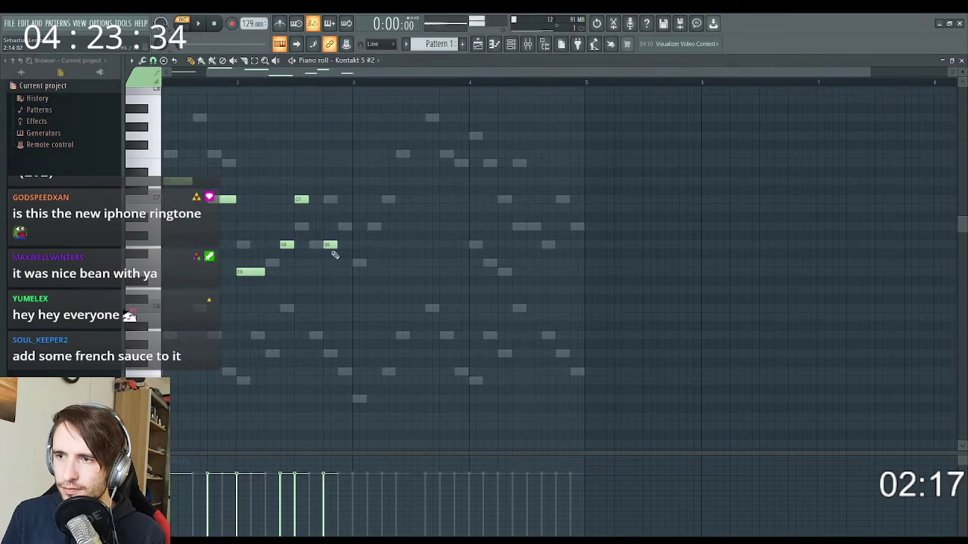
# Step: Add F6 at the end of bar 2 and duplicate the two-bar bell line into bars 3 and 4
pyautogui.scroll(-1, 445, 293)
pyautogui.press('space')
pyautogui.hotkey('ctrl', 'b')
pyautogui.hotkey('ctrl', 'd')
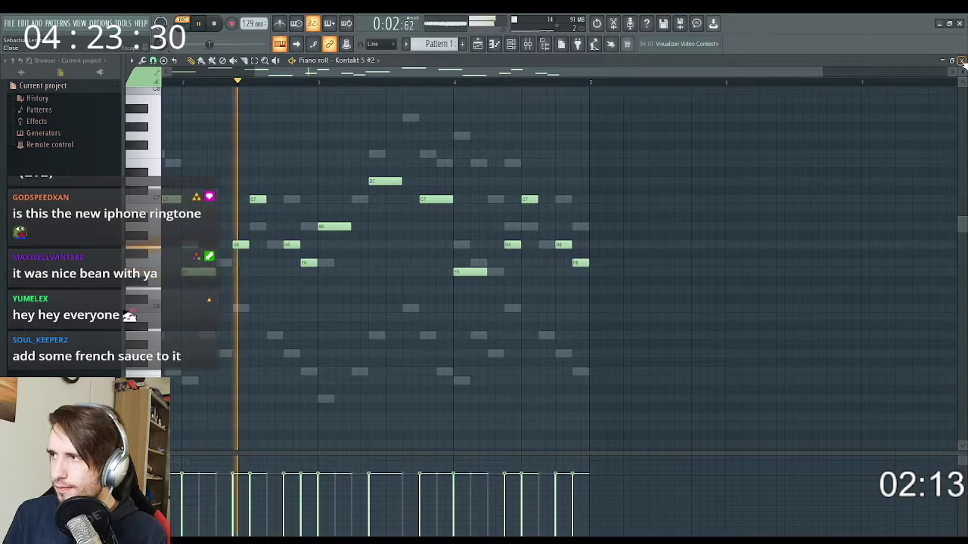
# Step: Replace the bell line's E6 at the start of bar 4 with a quarter-length E7, and swap the following G6 and C7
pyautogui.press('F7')
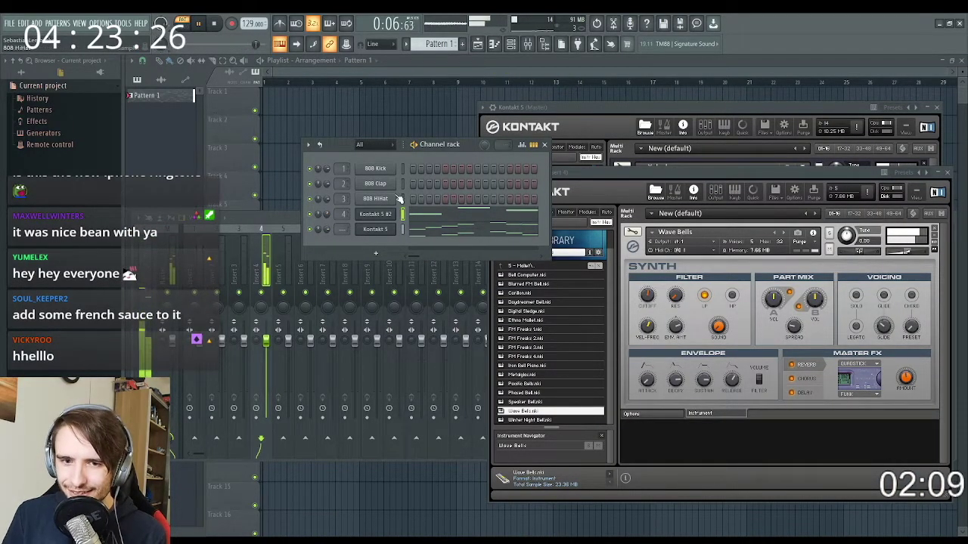
pyautogui.click(437, 226)
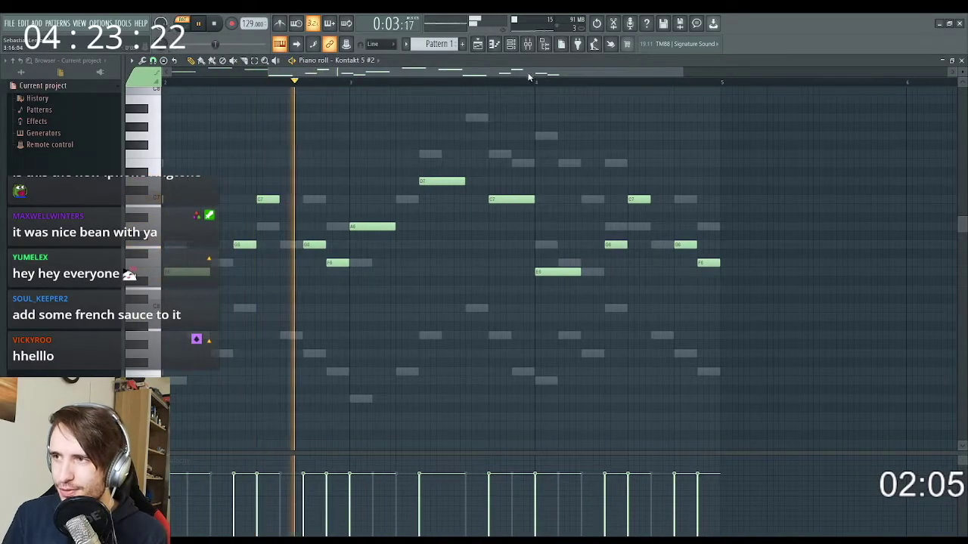
pyautogui.press('space')
pyautogui.click(535, 162)
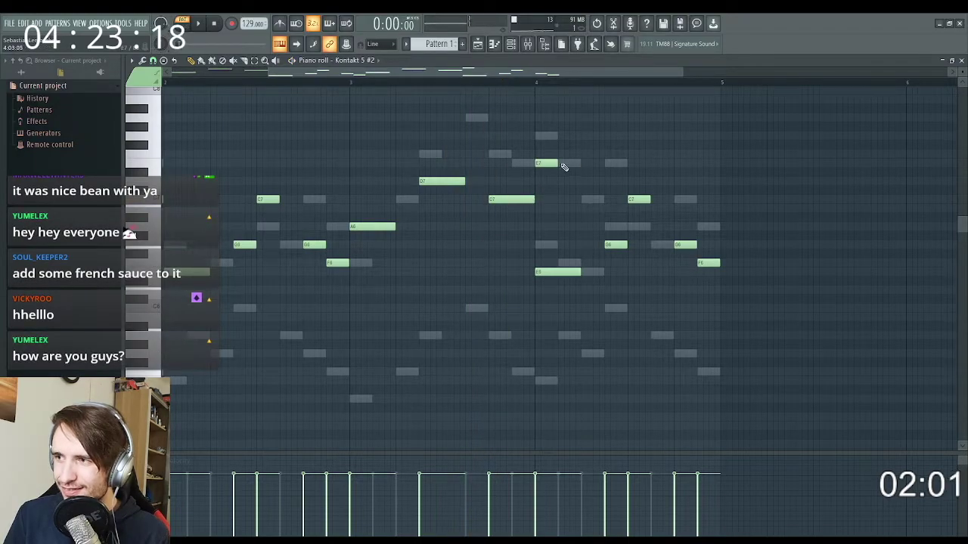
pyautogui.moveTo(616, 244); pyautogui.dragTo(620, 198)
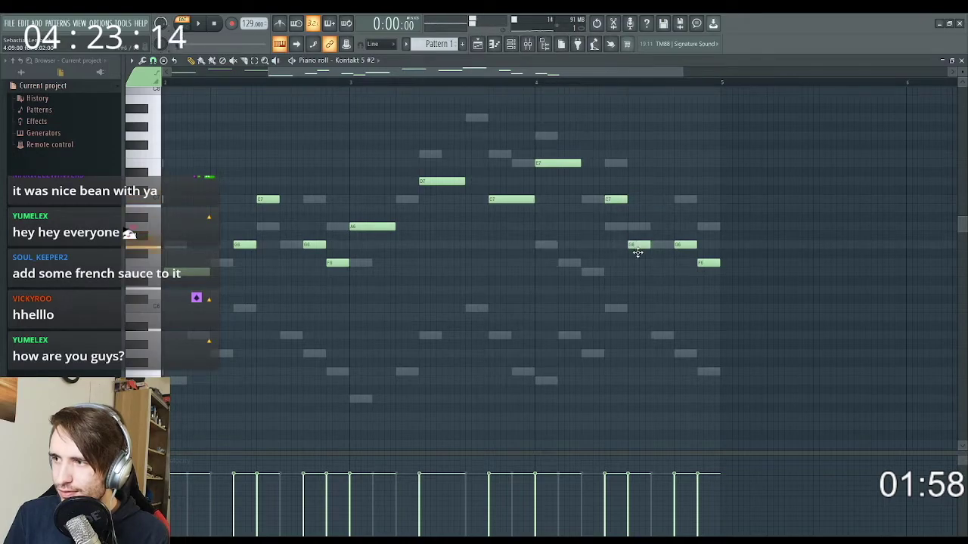
# Step: Play bar 4 and raise the G6 directly after its C7 to A6
pyautogui.click(493, 73)
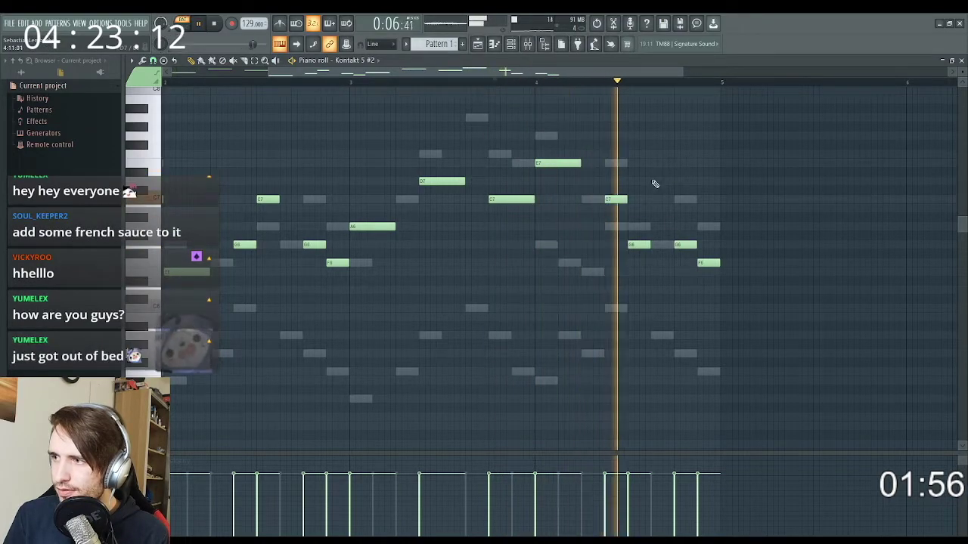
pyautogui.moveTo(646, 244); pyautogui.dragTo(646, 226)
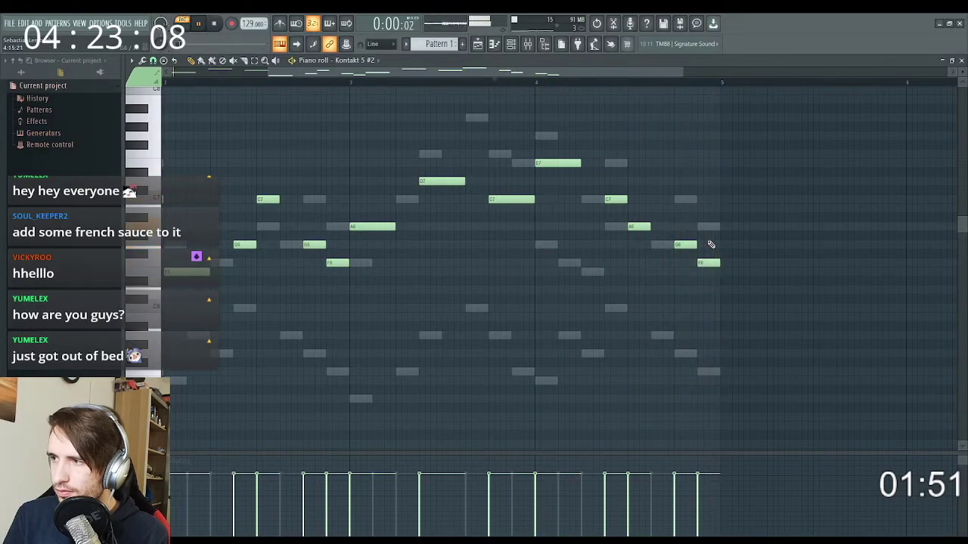
pyautogui.scroll(-2, 582, 155)
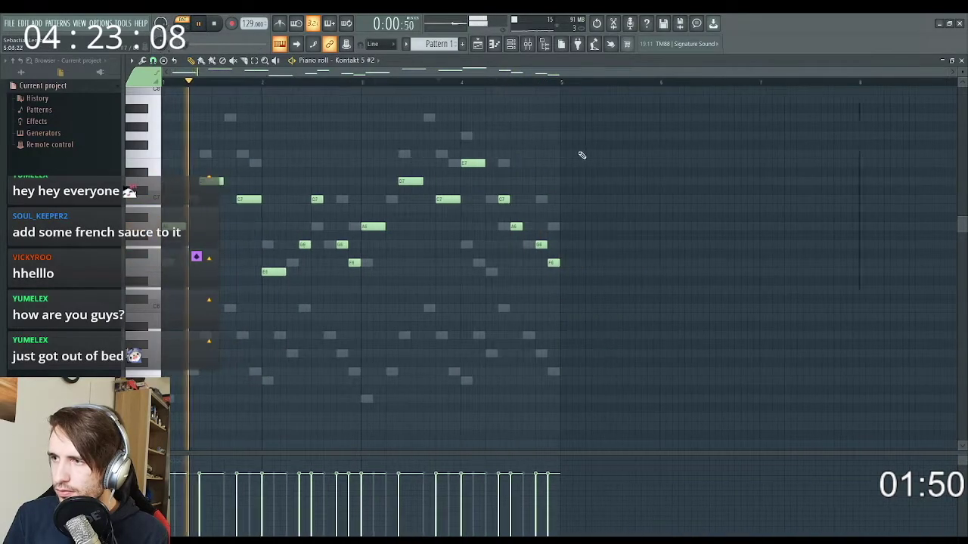
# Step: Close the piano roll, add a third Kontakt 5 instrument and load August Foerster Grand from the Orchestral category's Keyboard Instruments folder
pyautogui.click(961, 60)
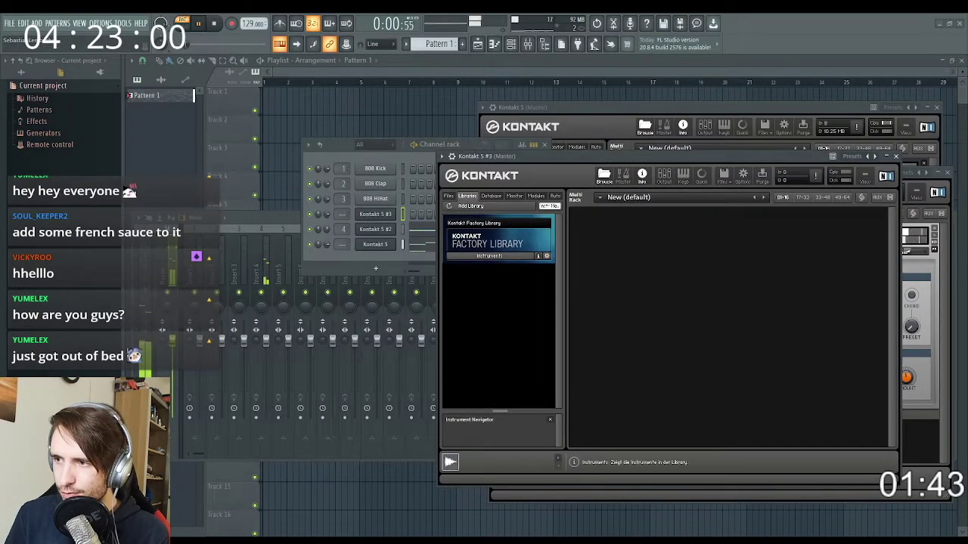
pyautogui.doubleClick(469, 287)
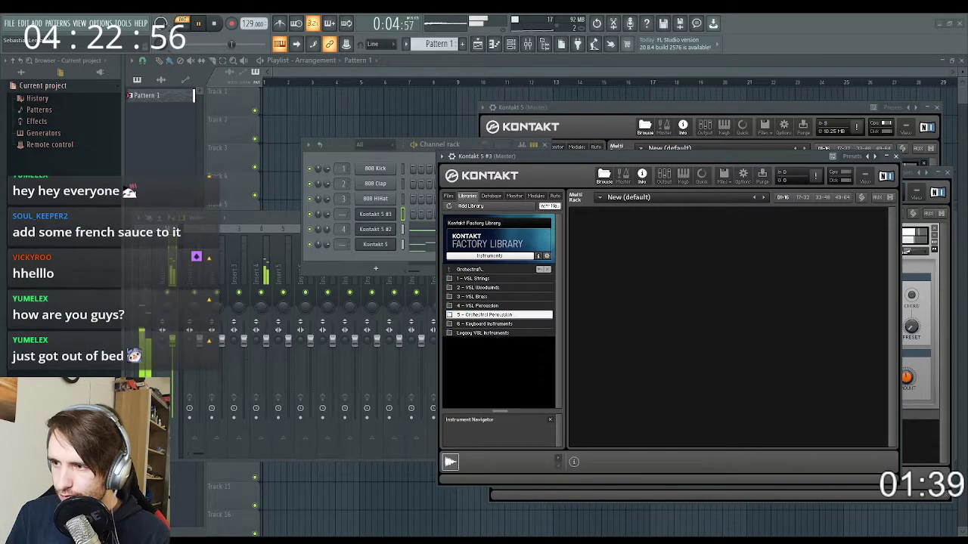
pyautogui.doubleClick(484, 324)
pyautogui.click(485, 279)
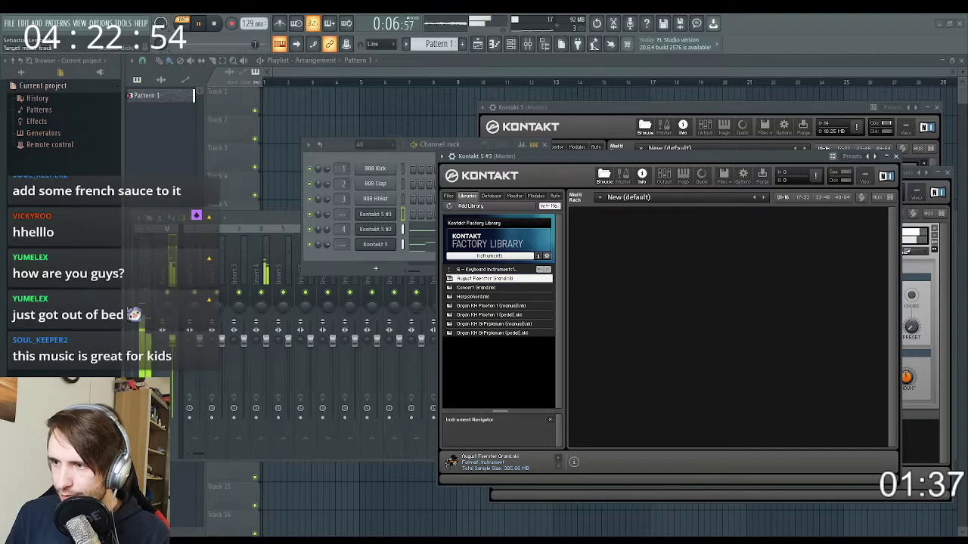
pyautogui.doubleClick(485, 279)
# Step: Open the piano roll of the third Kontakt instrument and draw a D4 note spanning all of bar 1
pyautogui.click(381, 260)
pyautogui.press('F7')
pyautogui.scroll(-3, 381, 261)
pyautogui.press('space')
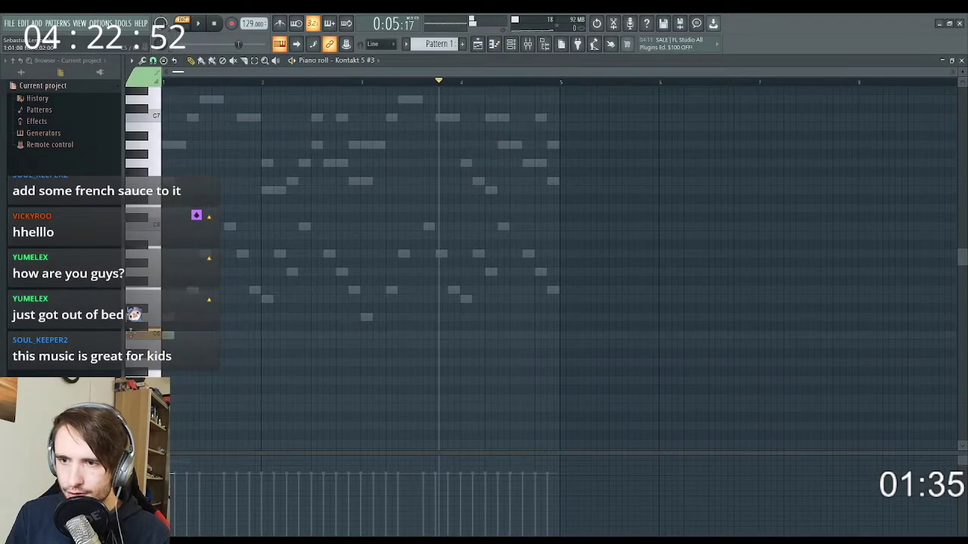
pyautogui.scroll(-2, 178, 412)
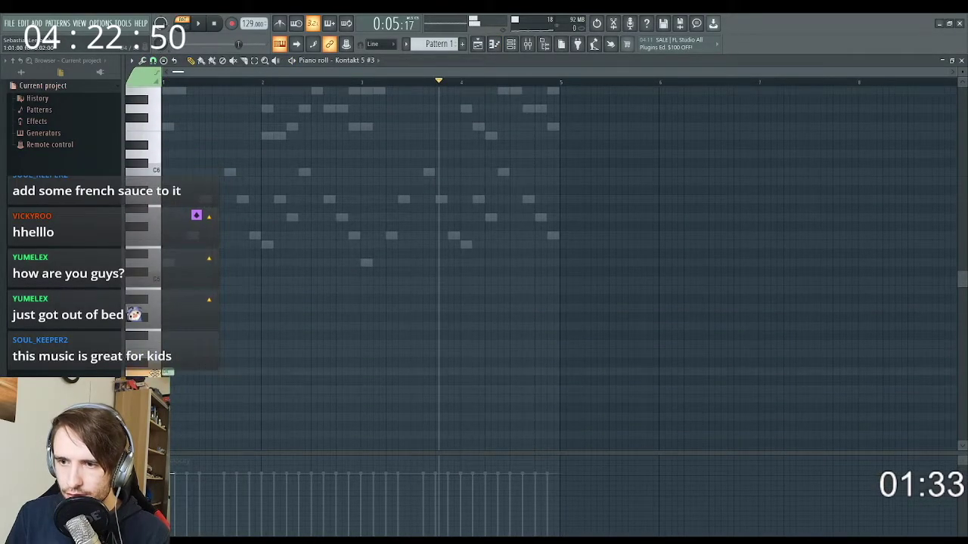
pyautogui.moveTo(164, 372); pyautogui.dragTo(277, 386)
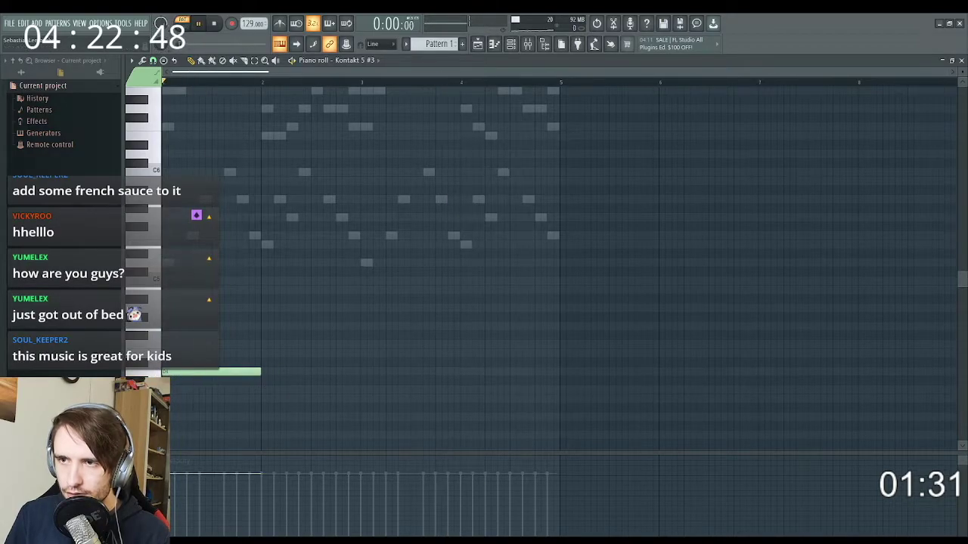
# Step: Add a full-bar A4 above the D4 in bar 1 and a full-bar C4 in bar 2
pyautogui.press('space')
pyautogui.moveTo(174, 336); pyautogui.dragTo(150, 305)
pyautogui.press('space')
pyautogui.press('space')
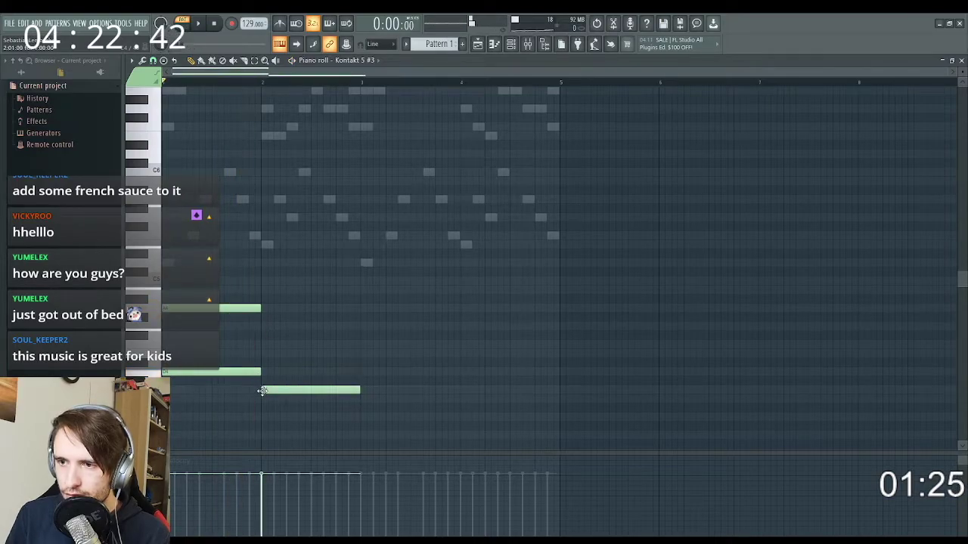
# Step: Add full-bar notes G4 in bar 2, D4 and A4 in bar 3, and C4 in bar 4
pyautogui.click(363, 372)
pyautogui.click(361, 308)
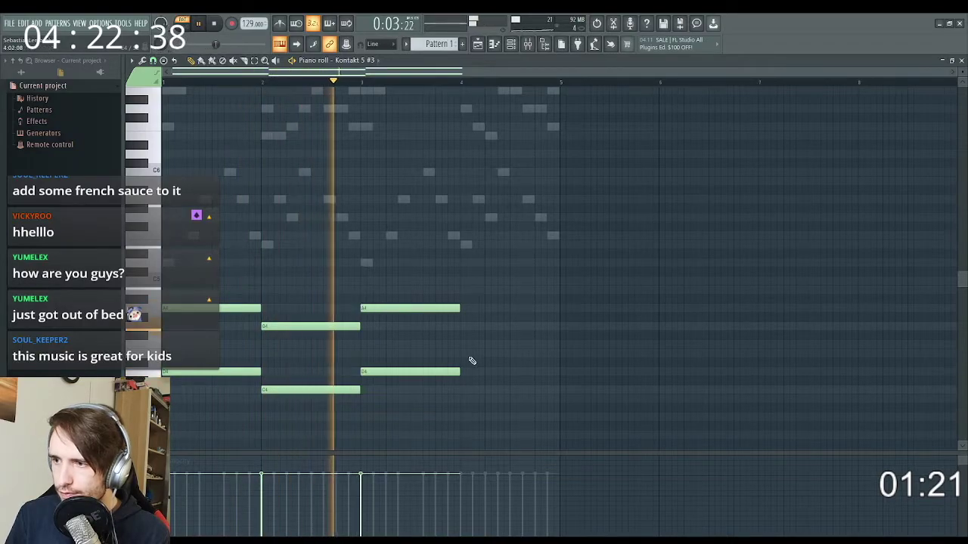
pyautogui.click(464, 390)
pyautogui.press('space')
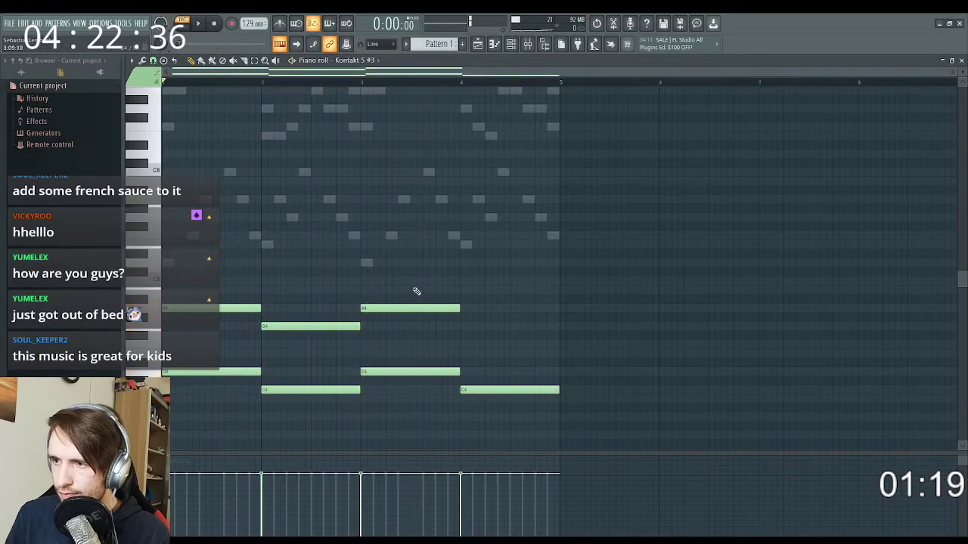
# Step: Add G4 and E5 in bar 4, D5 in bar 3, and a piano melody of F5, G5, A5 in bar 1 and E5, G5, C6, E6 in bar 2
pyautogui.moveTo(506, 261); pyautogui.dragTo(464, 272)
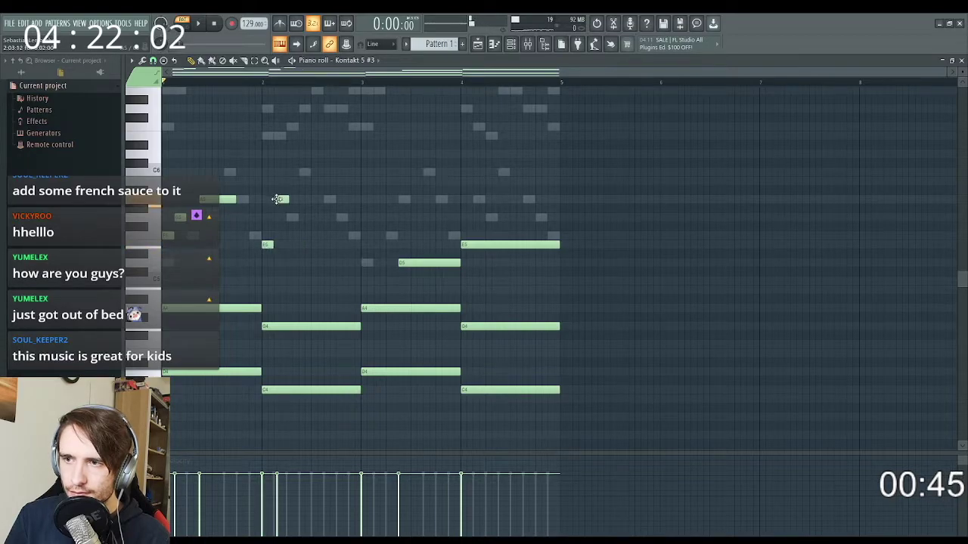
pyautogui.moveTo(293, 173); pyautogui.dragTo(332, 184)
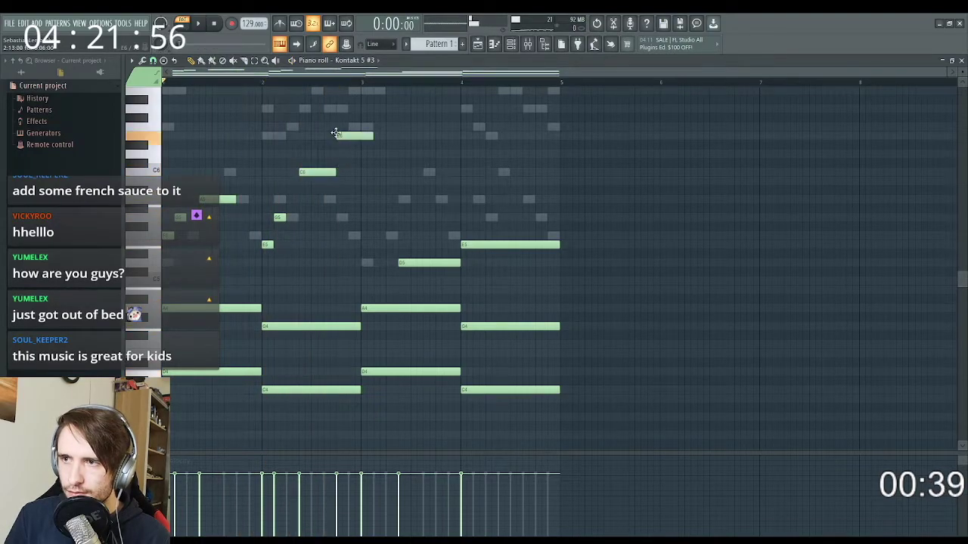
# Step: Copy the piano melody from bars 1 and 2 into bars 3 and 4, and extend the E5 in bar 4 to a full bar
pyautogui.moveTo(351, 266); pyautogui.dragTo(164, 87)
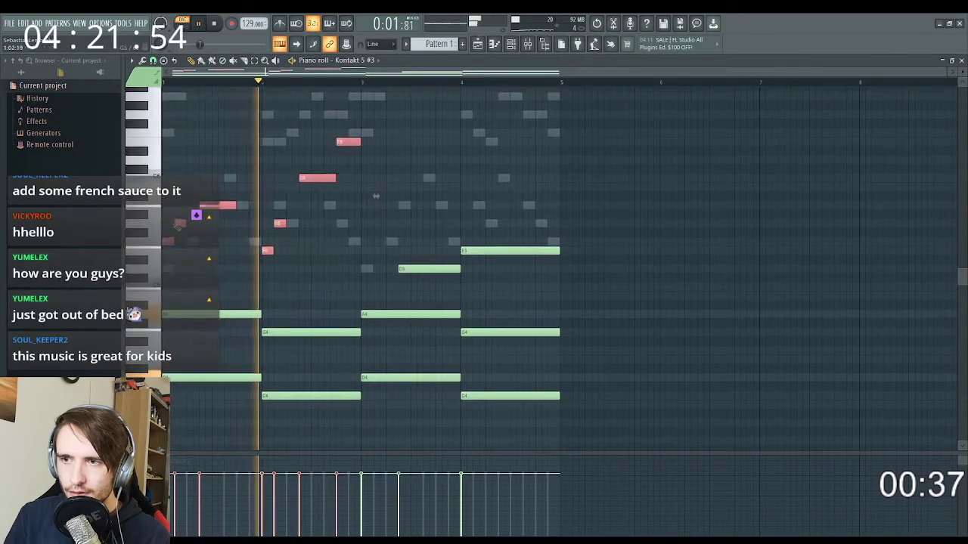
pyautogui.moveTo(166, 244); pyautogui.dragTo(363, 245)
pyautogui.keyDown('ctrl'); pyautogui.click(579, 231); pyautogui.keyUp('ctrl')
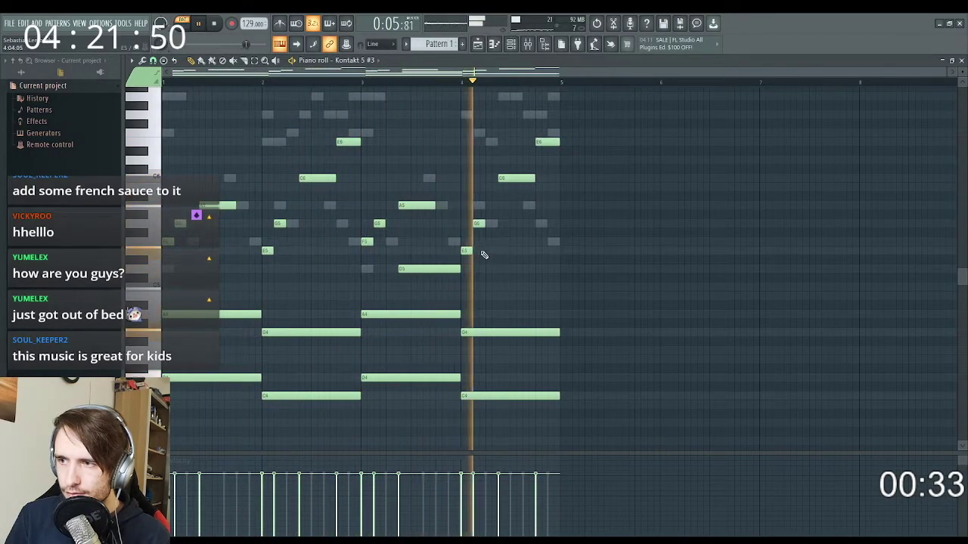
pyautogui.moveTo(465, 250)
pyautogui.mouseDown()
pyautogui.moveTo(466, 240)
pyautogui.moveTo(475, 260)
pyautogui.moveTo(474, 248)
pyautogui.mouseUp()
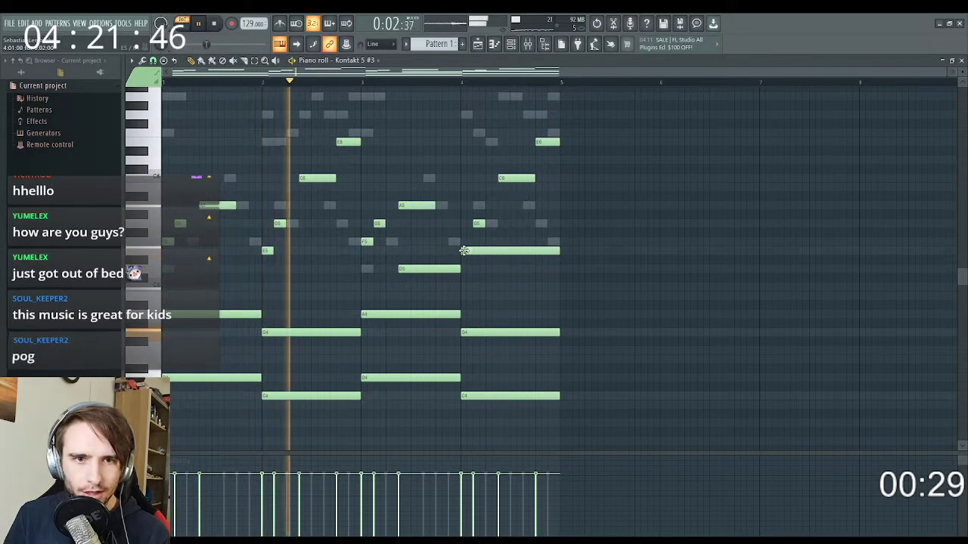
# Step: Replace the piano melody's C6 and E6 in bar 4 with short E6, C6, D6, G5 and A5 notes, and play back the pattern
pyautogui.scroll(3, 453, 249)
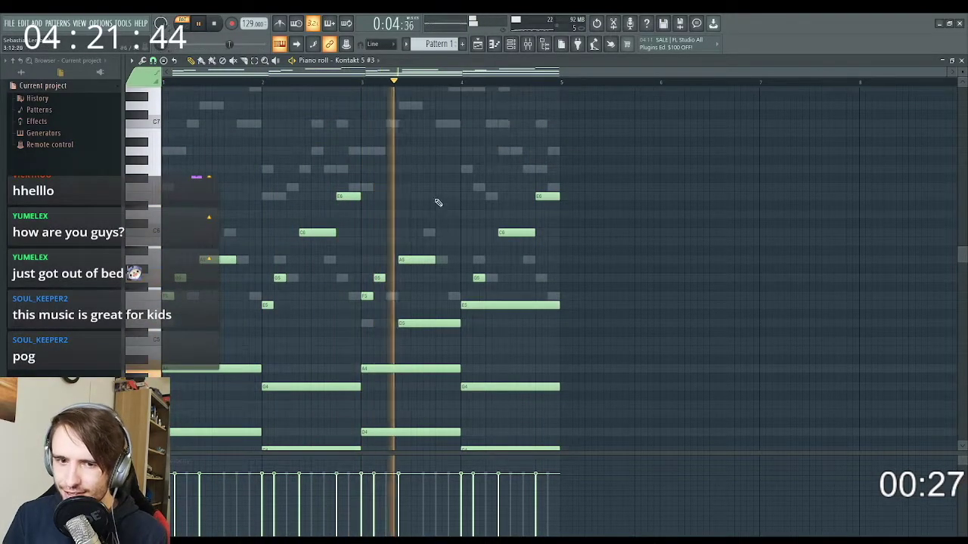
pyautogui.scroll(3, 450, 230)
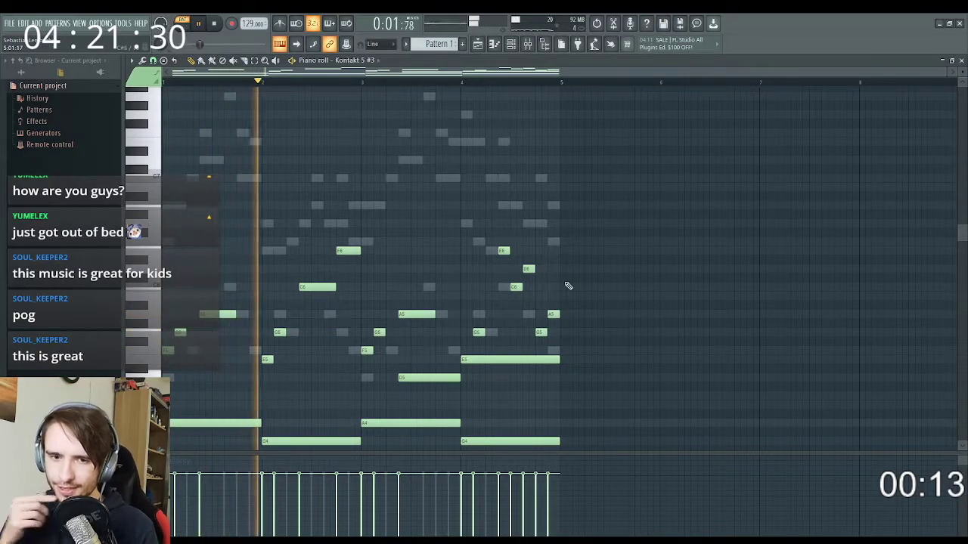
pyautogui.scroll(-2, 559, 257)
pyautogui.scroll(-2, 557, 247)
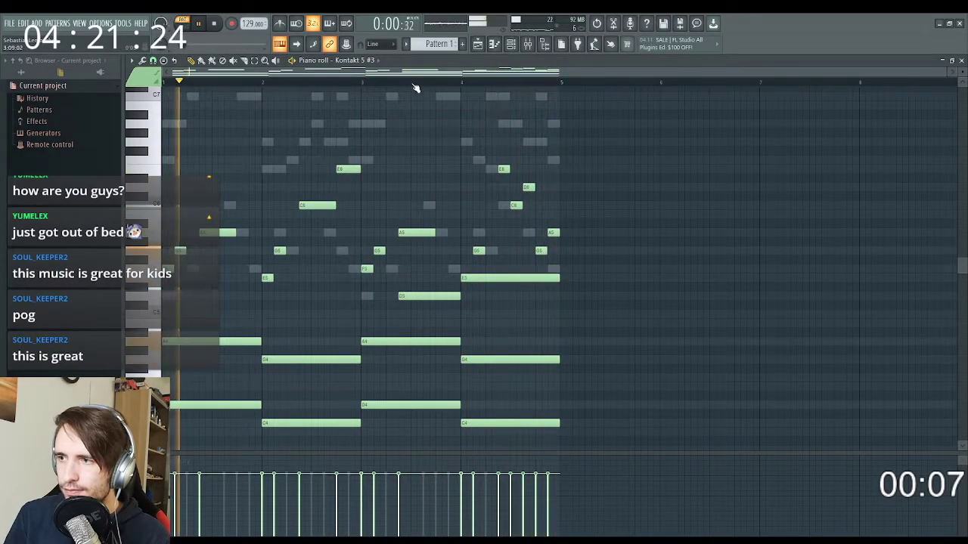
pyautogui.scroll(2, 488, 136)
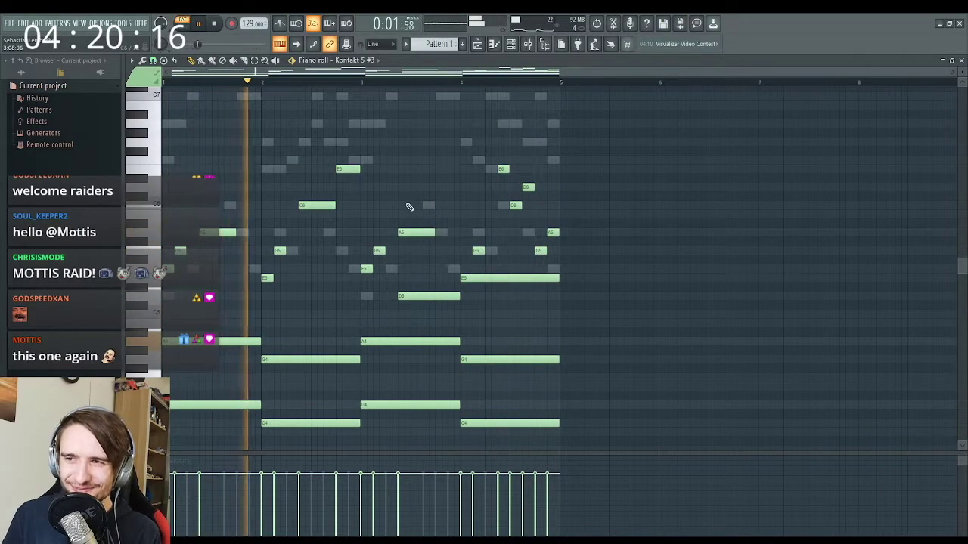
pyautogui.scroll(1, 406, 207)
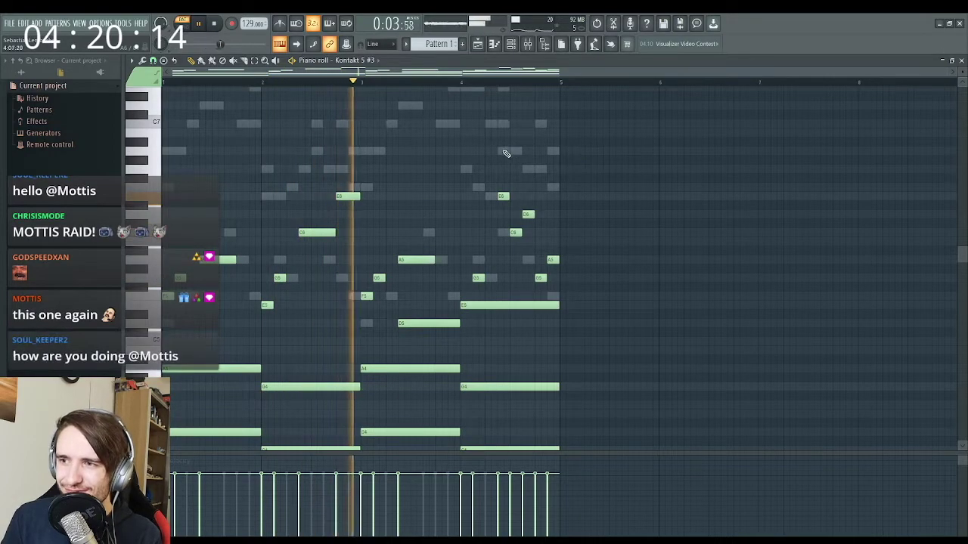